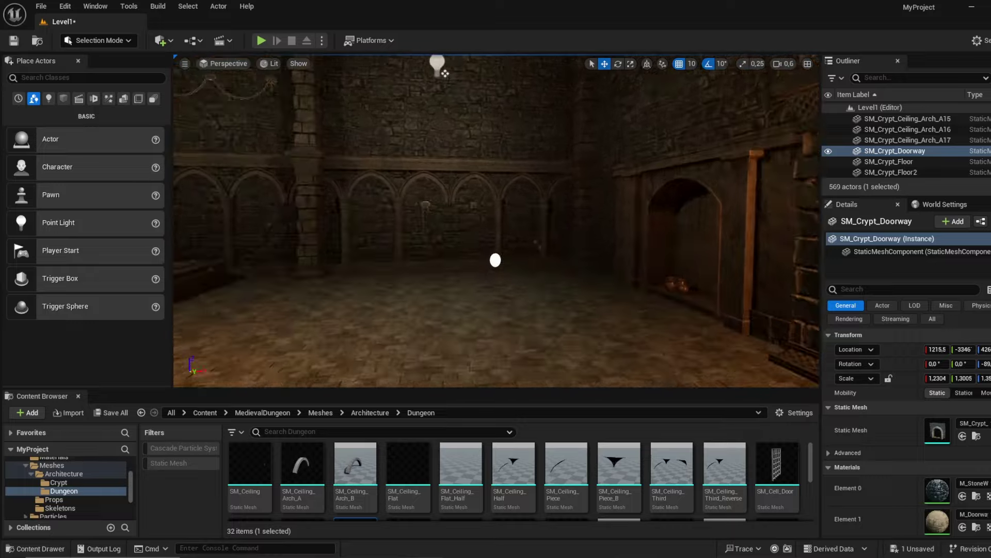
# - Look around the dungeon hall and cells, and show the root Content folder in the content browser
pyautogui.moveTo(495, 222)
pyautogui.mouseDown(button='right')
pyautogui.moveTo(333, 216)
pyautogui.moveTo(591, 222)
pyautogui.moveTo(459, 222)
pyautogui.moveTo(491, 222)
pyautogui.mouseUp(button='right')
pyautogui.press('w')
pyautogui.press('a')
pyautogui.press('d')
pyautogui.moveTo(672, 262); pyautogui.dragTo(640, 272, button='right')
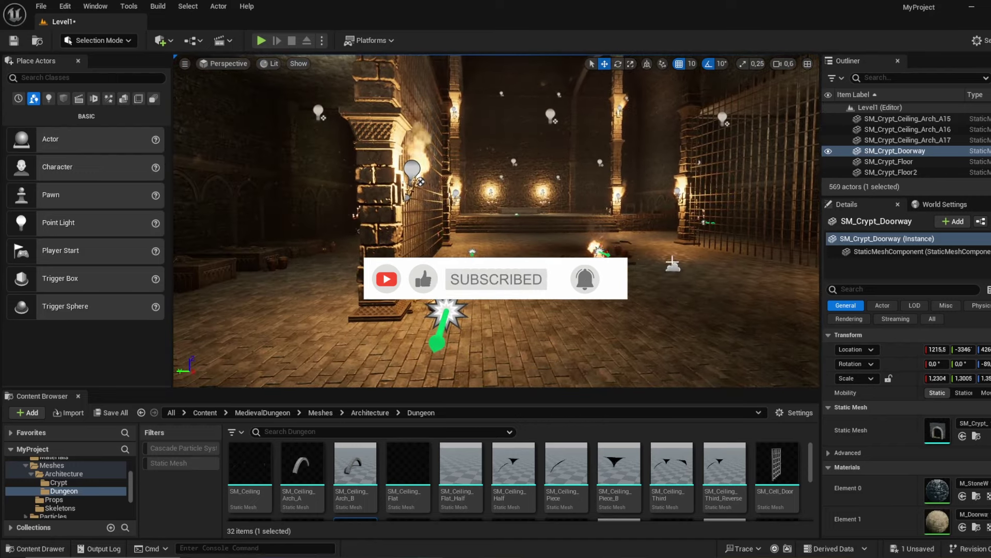
pyautogui.click(205, 415)
pyautogui.moveTo(330, 310)
pyautogui.mouseDown(button='right')
pyautogui.moveTo(325, 294)
pyautogui.moveTo(336, 296)
pyautogui.mouseUp(button='right')
pyautogui.press('d')
pyautogui.moveTo(441, 295); pyautogui.dragTo(441, 295, button='right')
pyautogui.press('d')
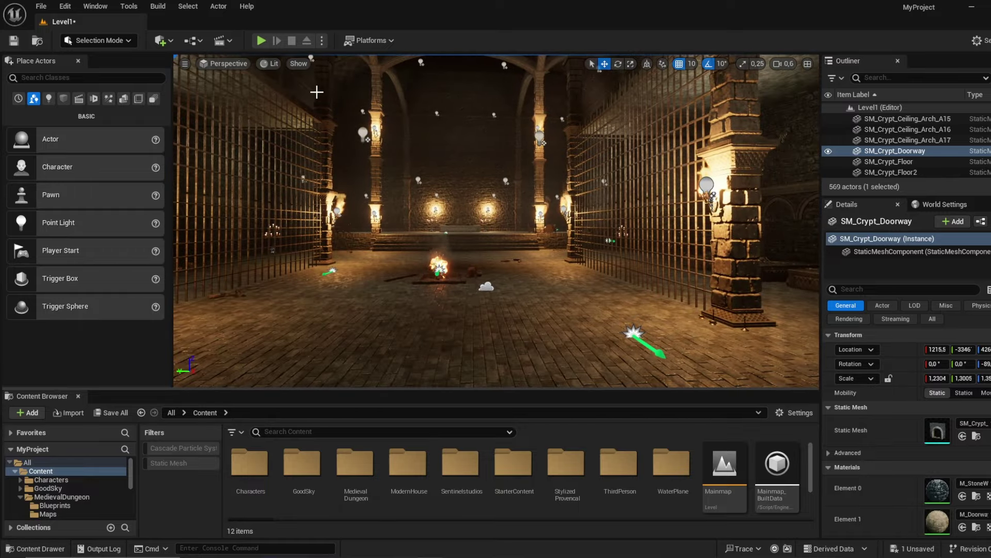
# - Create a level sequence and save it in the Content folder as NewLevelSequence
pyautogui.click(201, 41)
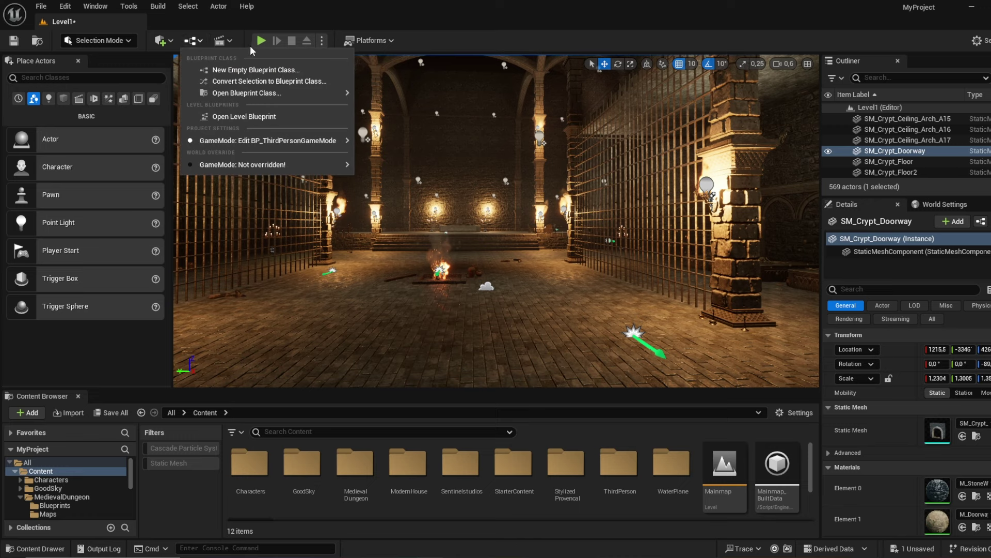
pyautogui.click(232, 41)
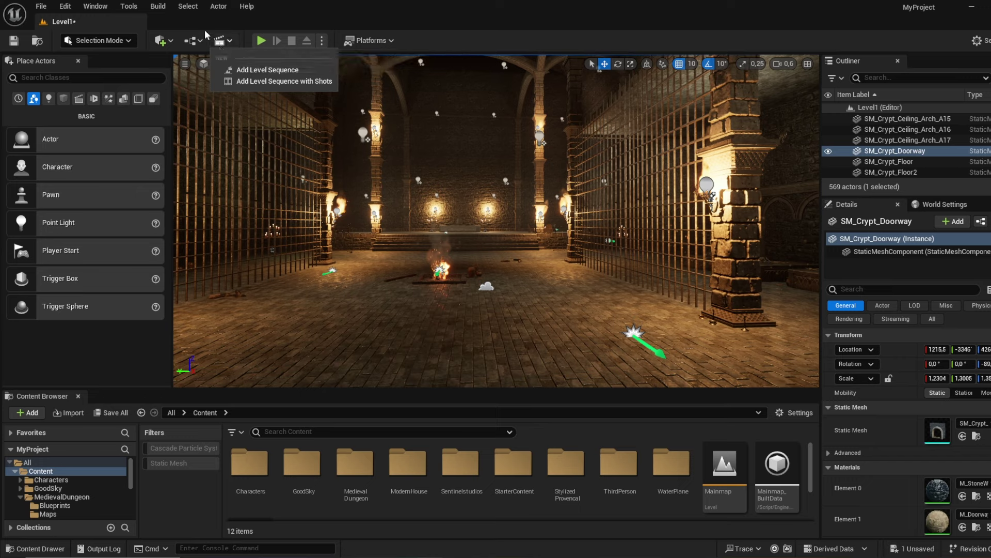
pyautogui.click(276, 70)
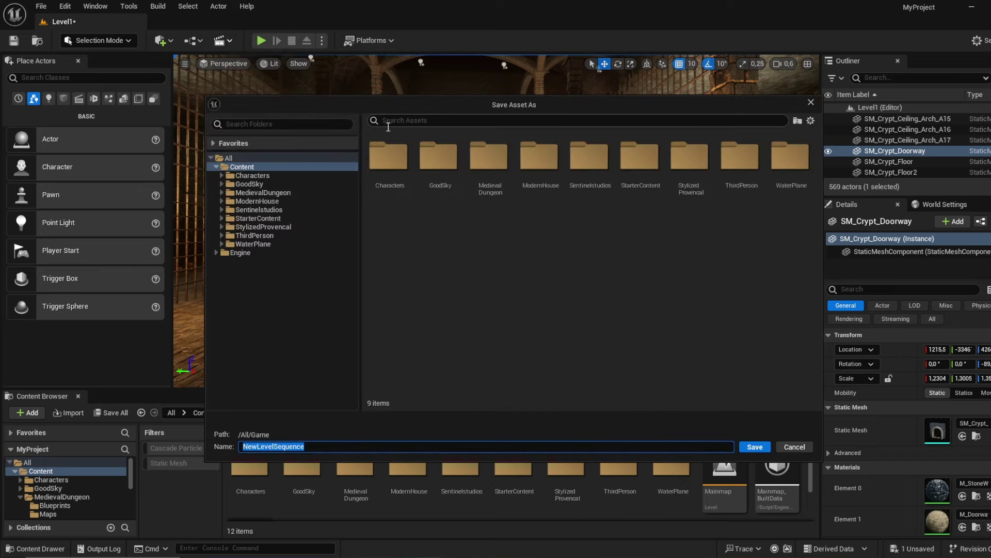
pyautogui.click(755, 446)
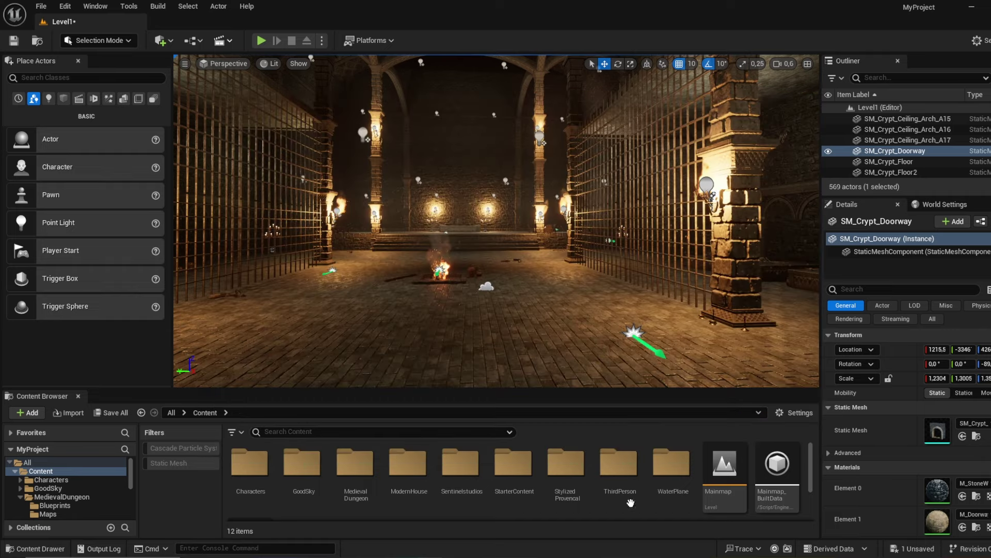
pyautogui.moveTo(552, 132); pyautogui.dragTo(545, 92)
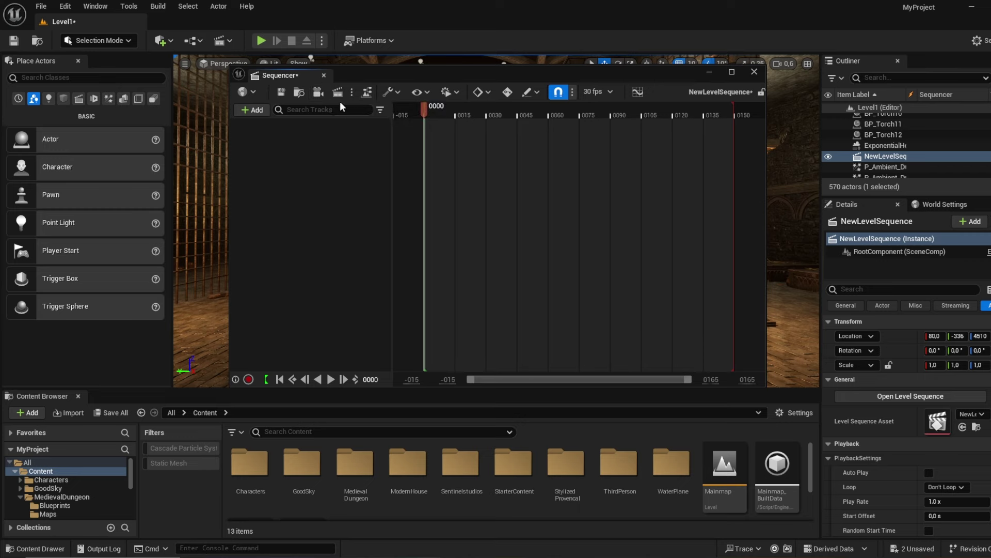
# - Move the Sequencer window aside, frame the barred cell, and create a cine camera in the sequence
pyautogui.moveTo(788, 201); pyautogui.dragTo(880, 199, button='right')
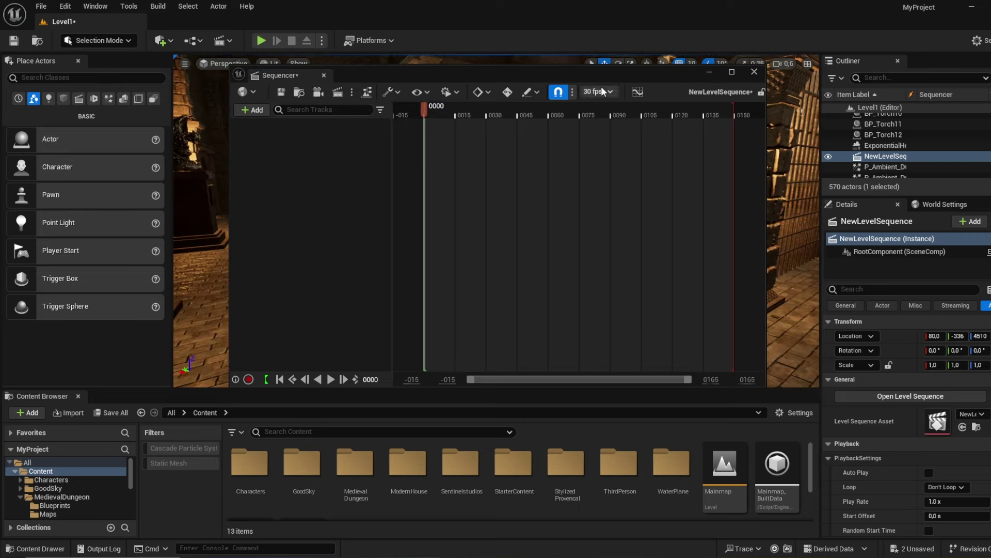
pyautogui.moveTo(561, 77); pyautogui.dragTo(804, 181)
pyautogui.moveTo(620, 132)
pyautogui.mouseDown(button='right')
pyautogui.moveTo(591, 133)
pyautogui.moveTo(609, 134)
pyautogui.mouseUp(button='right')
pyautogui.moveTo(646, 182); pyautogui.dragTo(674, 236)
pyautogui.moveTo(656, 194)
pyautogui.mouseDown(button='right')
pyautogui.moveTo(670, 185)
pyautogui.moveTo(657, 178)
pyautogui.mouseUp(button='right')
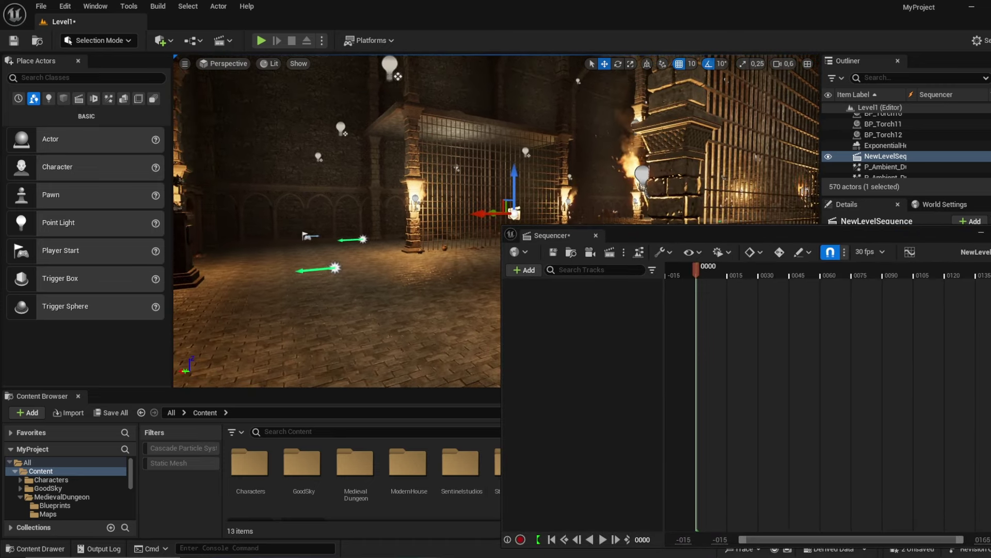
pyautogui.click(605, 251)
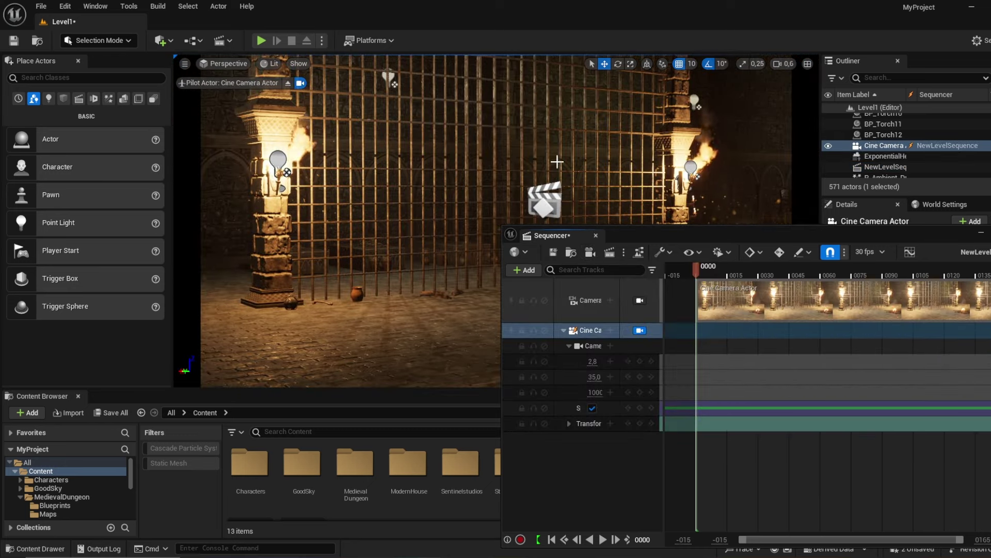
# - Set the cine camera's filmback preset to 16:9 DSLR
pyautogui.moveTo(674, 233); pyautogui.dragTo(393, 80)
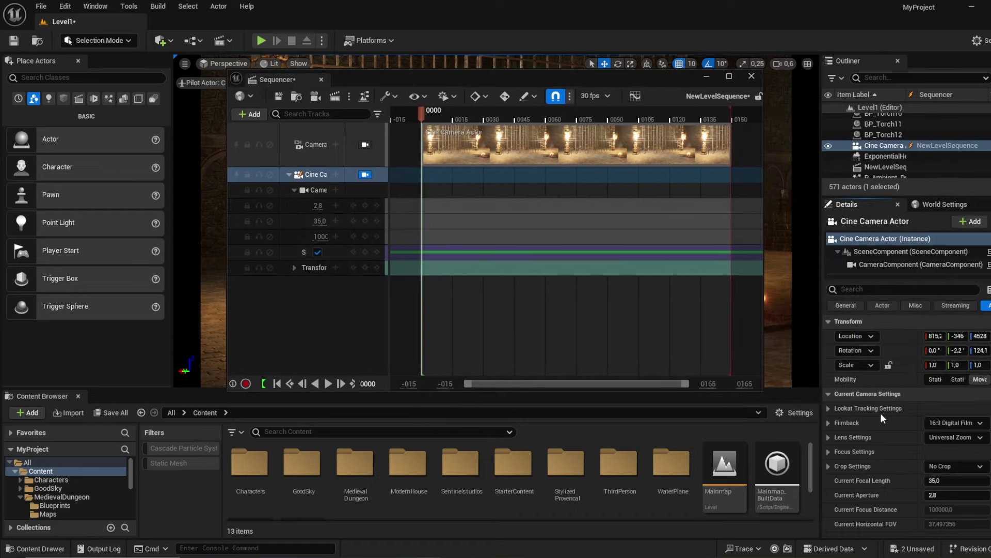
pyautogui.click(946, 422)
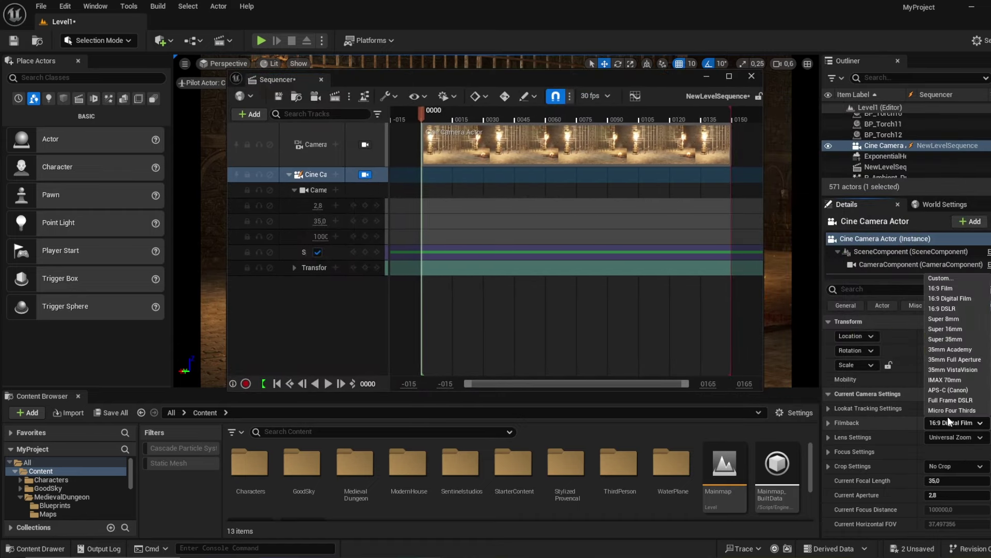
pyautogui.click(964, 307)
# - Review the cine camera's available lens and filmback presets without changing the selected ones
pyautogui.click(979, 438)
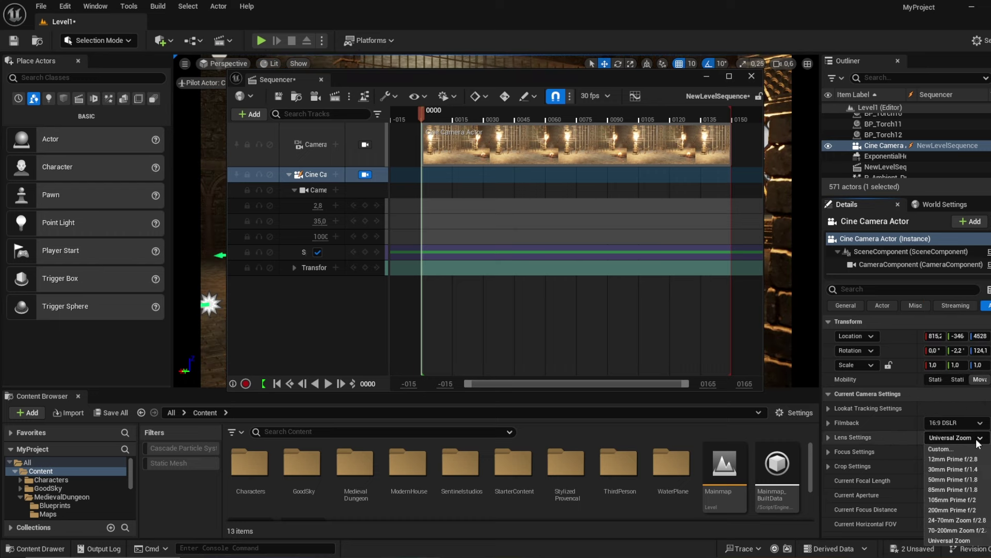
pyautogui.click(976, 440)
pyautogui.click(971, 439)
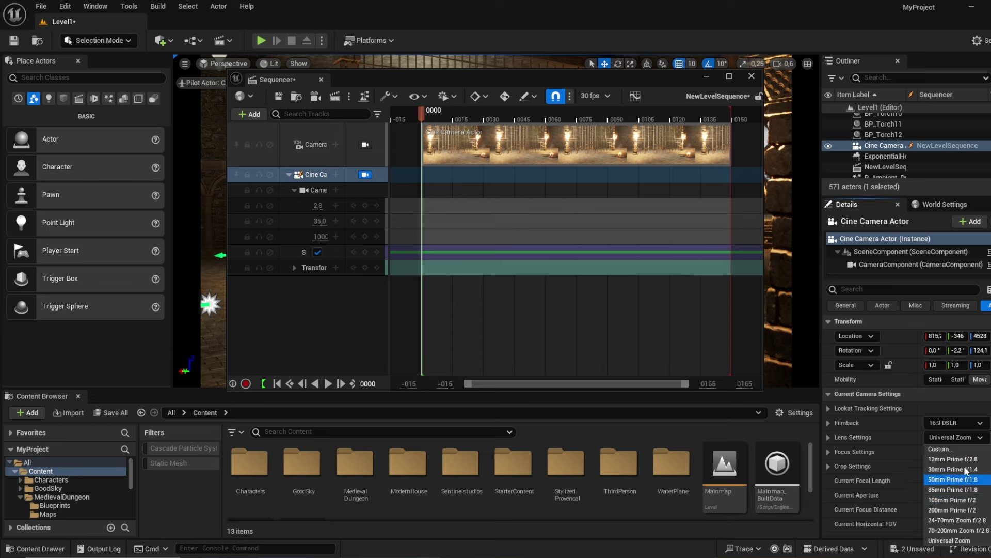
pyautogui.click(962, 434)
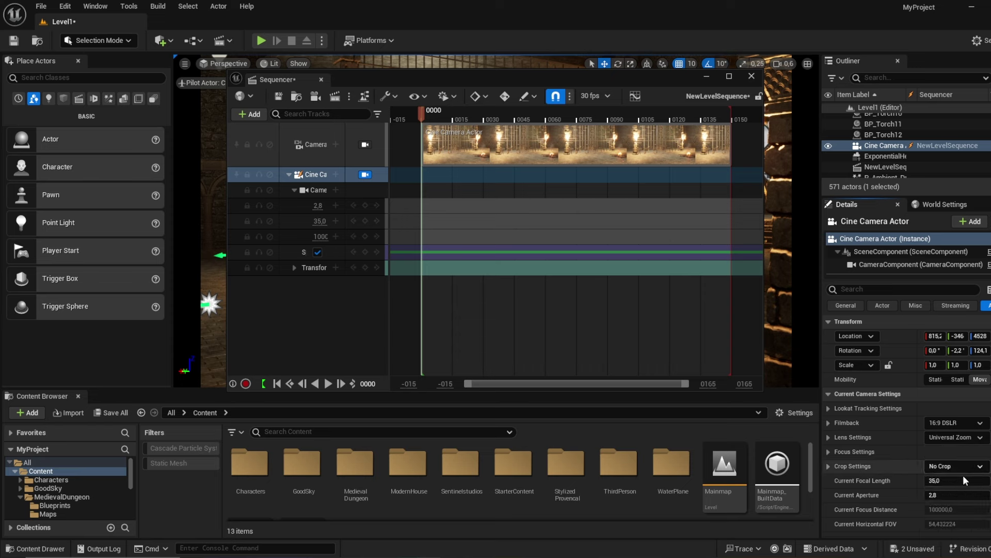
pyautogui.click(958, 436)
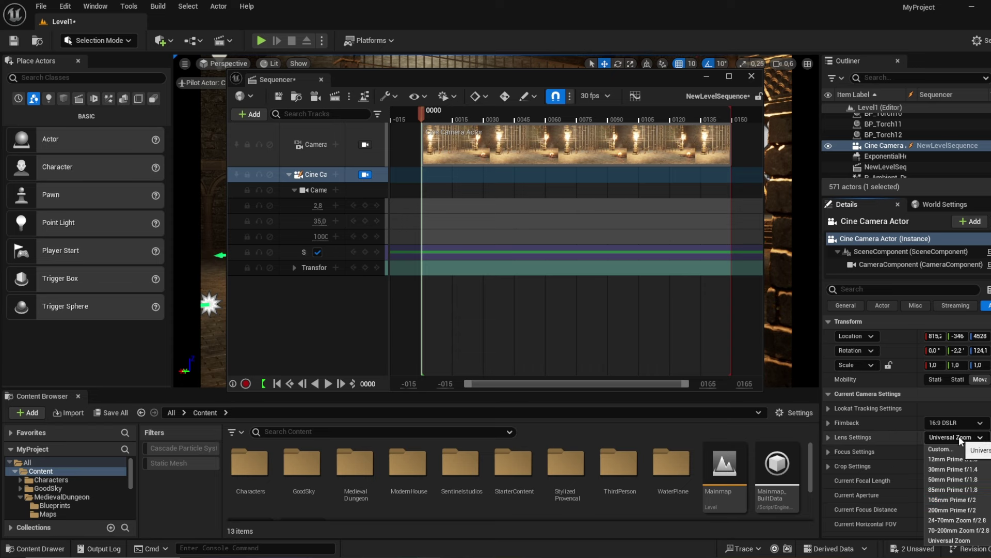
pyautogui.click(959, 435)
pyautogui.click(959, 423)
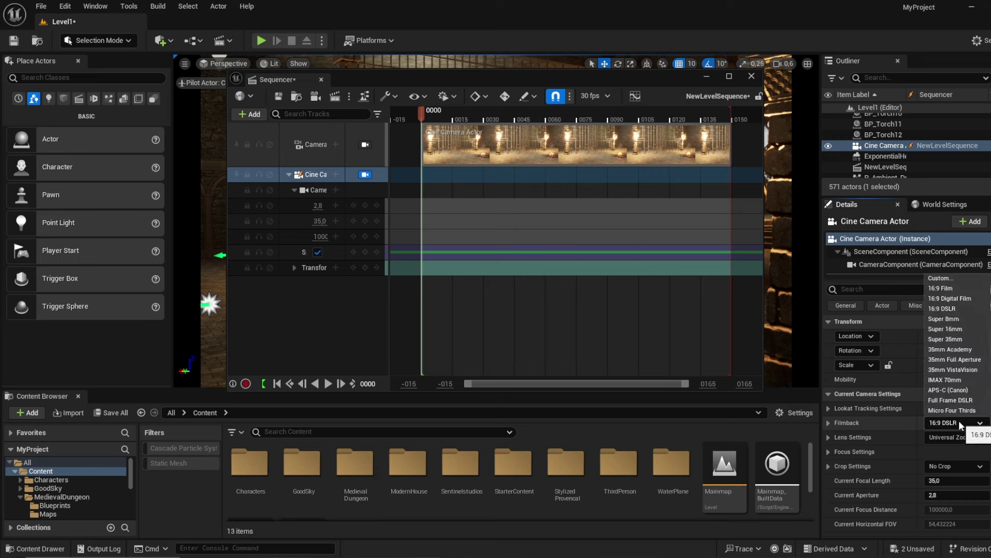
pyautogui.click(961, 424)
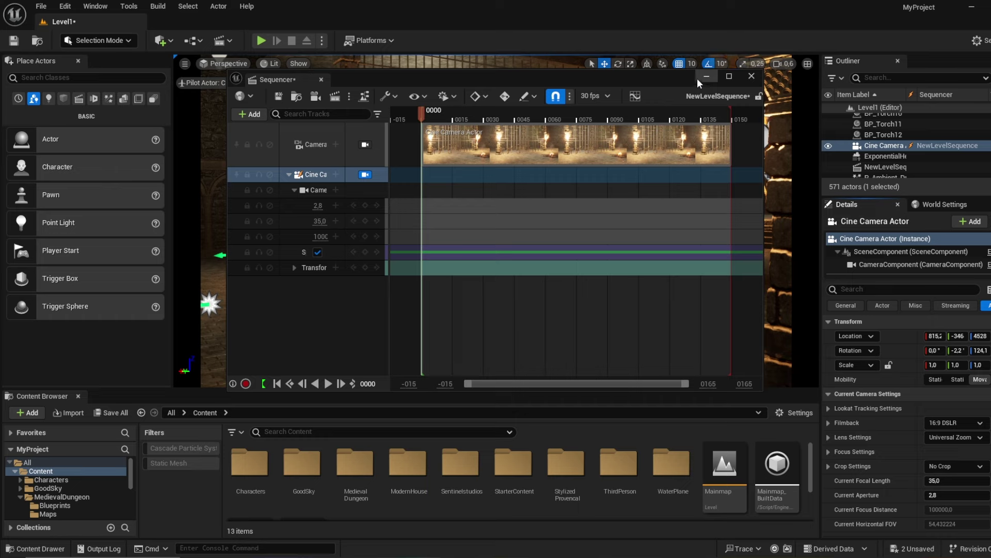
# - Expand the cine camera's Transform track and add a transform keyframe at frame 0
pyautogui.moveTo(676, 77); pyautogui.dragTo(906, 82)
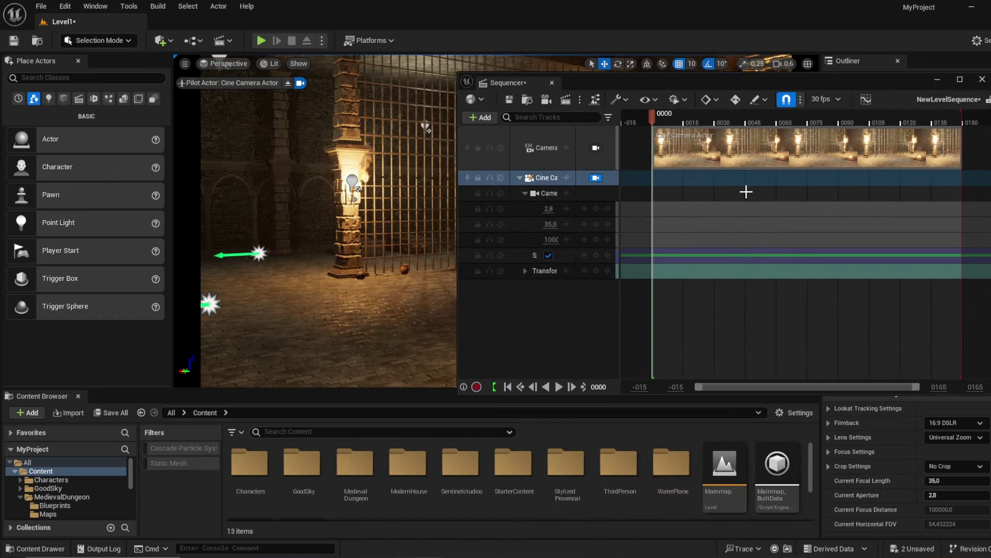
pyautogui.click(525, 271)
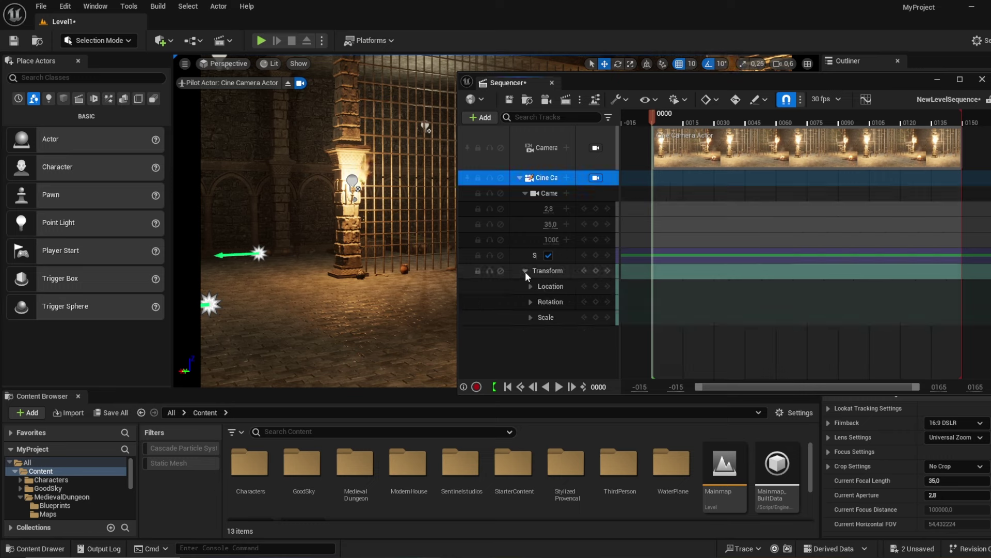
pyautogui.keyDown('ctrl'); pyautogui.scroll(-4, 802, 224); pyautogui.keyUp('ctrl')
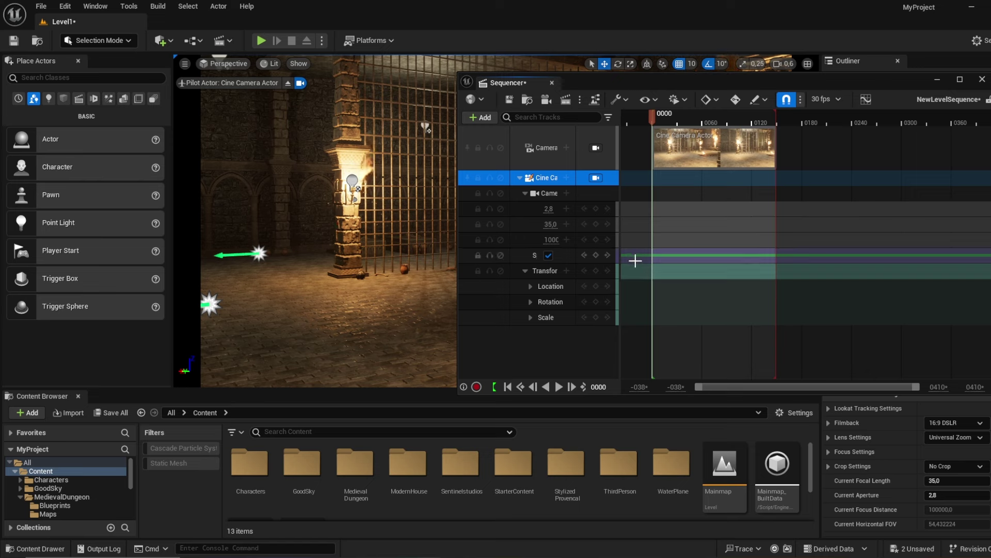
pyautogui.click(596, 271)
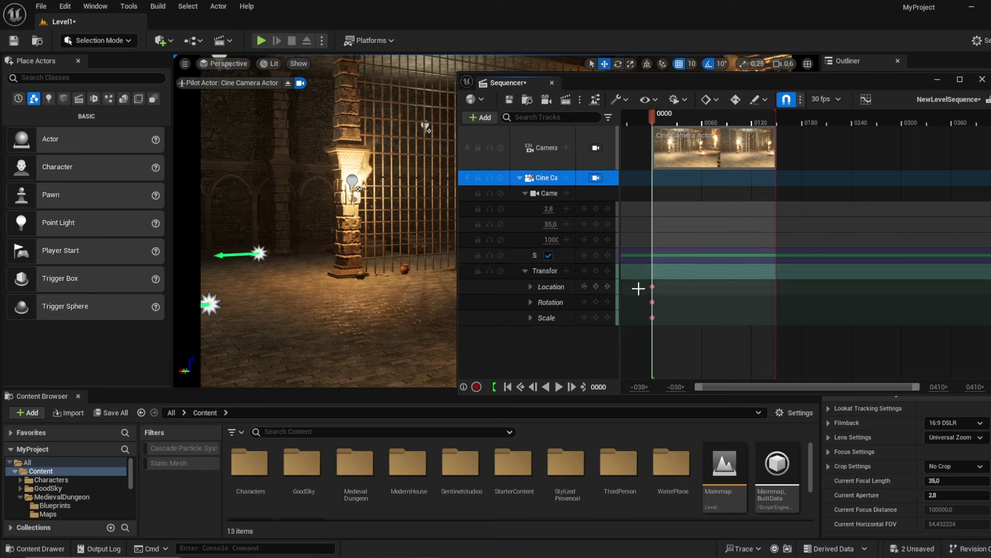
# - Try to turn the piloted camera away from its keyed view and play the sequence
pyautogui.moveTo(382, 232); pyautogui.dragTo(375, 195, button='right')
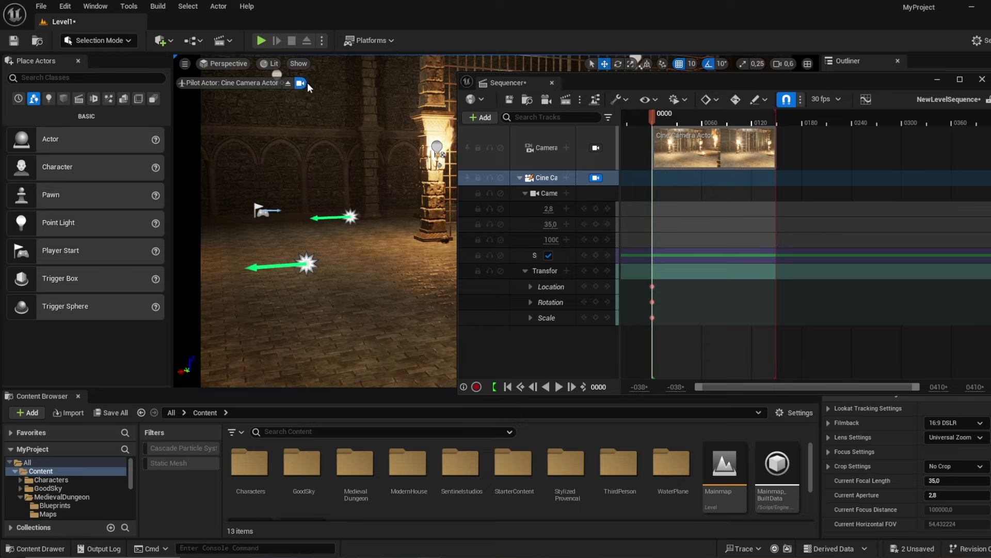
pyautogui.moveTo(328, 89); pyautogui.dragTo(462, 250, button='right')
pyautogui.click(559, 386)
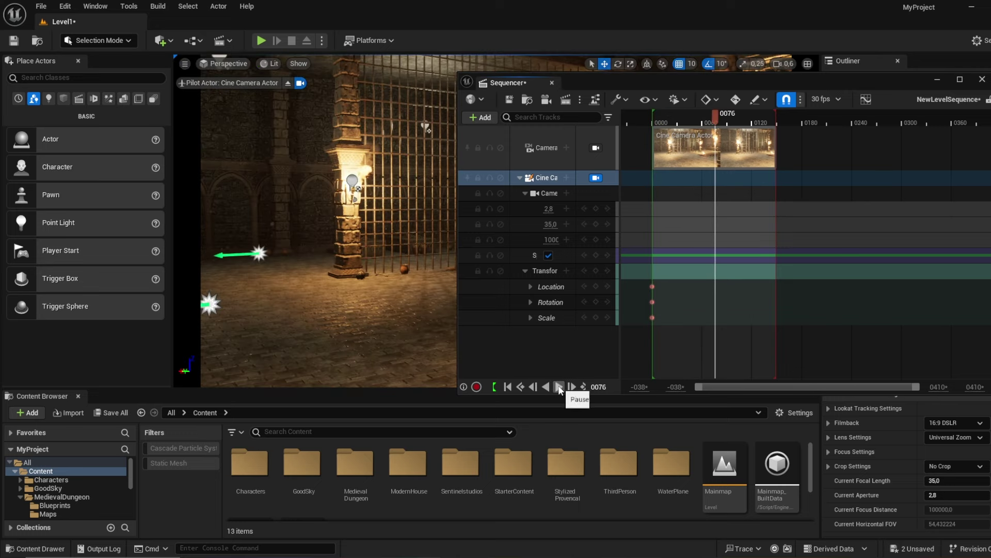
# - Return the playhead to frame 1 and extend the camera cut and the playback end to about frame 300
pyautogui.moveTo(662, 118); pyautogui.dragTo(655, 113)
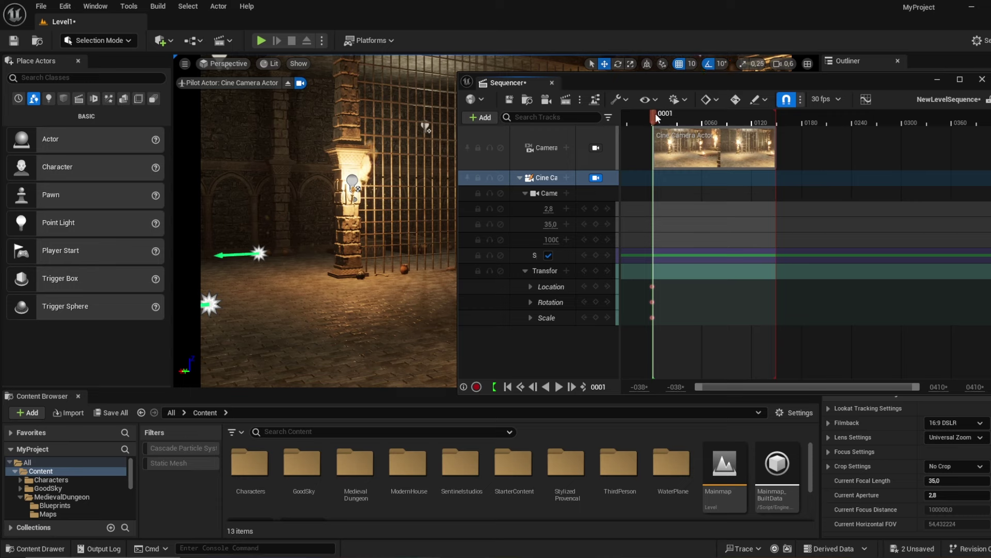
pyautogui.moveTo(776, 150); pyautogui.dragTo(920, 151)
pyautogui.moveTo(775, 117); pyautogui.dragTo(899, 119)
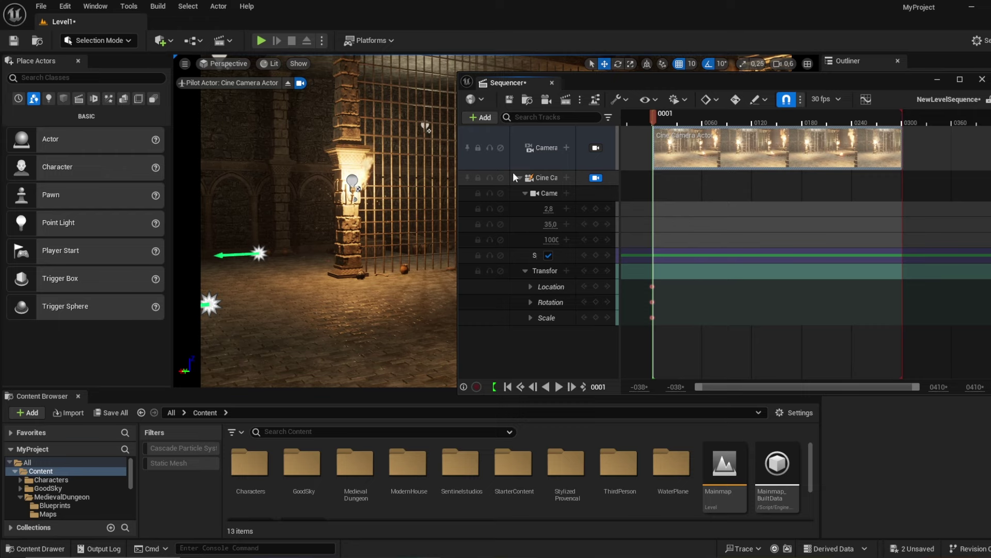
# - Try to fly the piloted cine camera up to the campfire, facing the stairs
pyautogui.moveTo(392, 191)
pyautogui.mouseDown(button='right')
pyautogui.moveTo(384, 222)
pyautogui.moveTo(390, 197)
pyautogui.mouseUp(button='right')
pyautogui.click(594, 145)
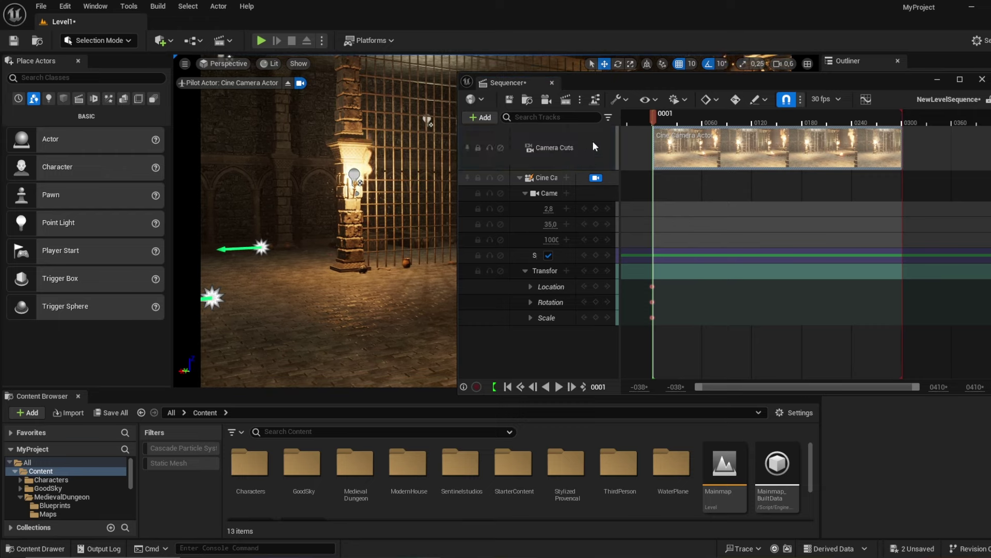
pyautogui.moveTo(616, 79); pyautogui.dragTo(579, 442)
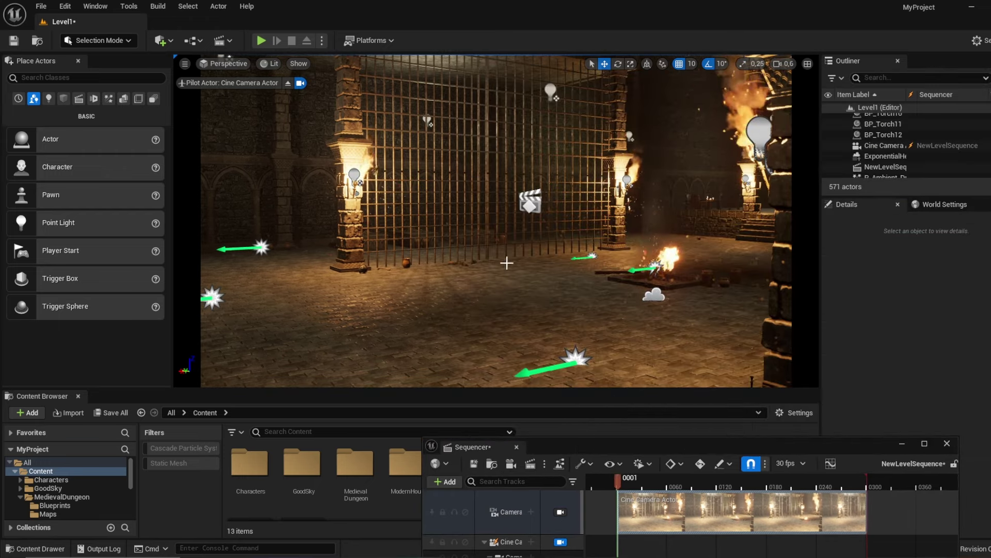
pyautogui.moveTo(506, 263)
pyautogui.mouseDown(button='right')
pyautogui.moveTo(518, 247)
pyautogui.moveTo(517, 255)
pyautogui.moveTo(491, 254)
pyautogui.moveTo(590, 257)
pyautogui.moveTo(508, 264)
pyautogui.mouseUp(button='right')
pyautogui.scroll(2, 499, 254)
pyautogui.press('w')
pyautogui.scroll(2, 492, 254)
pyautogui.press('w')
pyautogui.press('s')
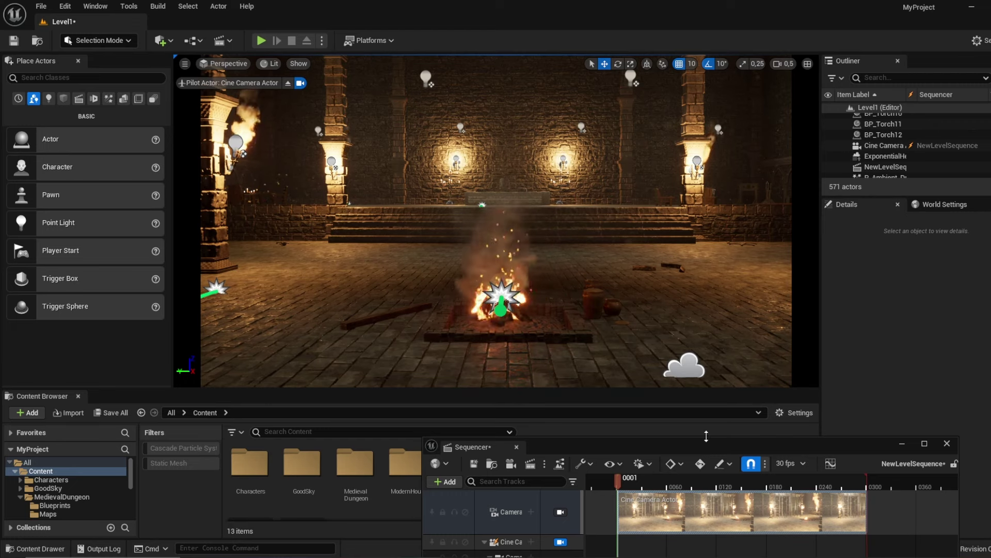
# - Move the playhead to frame 90, fly the cine camera towards the stairs, and key its transform there
pyautogui.moveTo(677, 442); pyautogui.dragTo(695, 154)
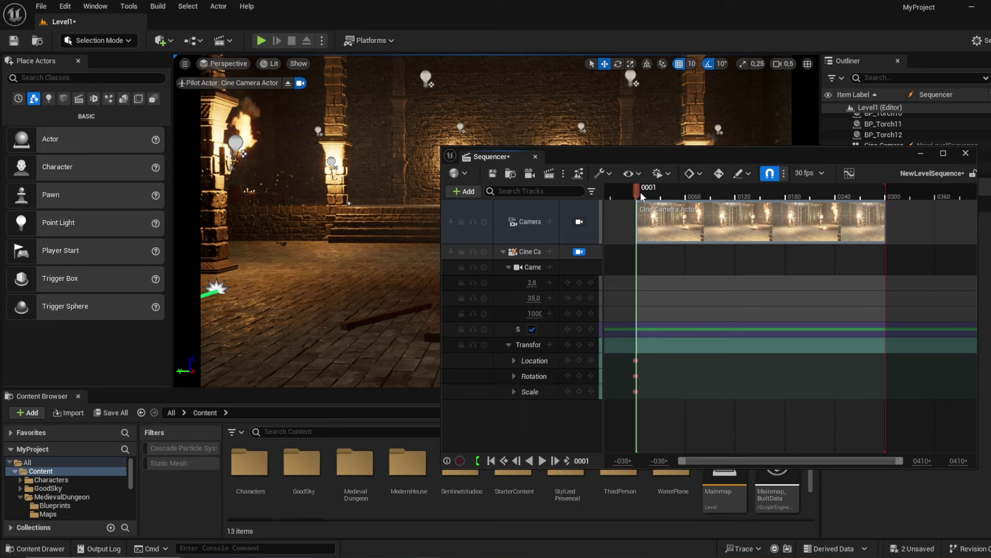
pyautogui.moveTo(642, 195); pyautogui.dragTo(711, 197)
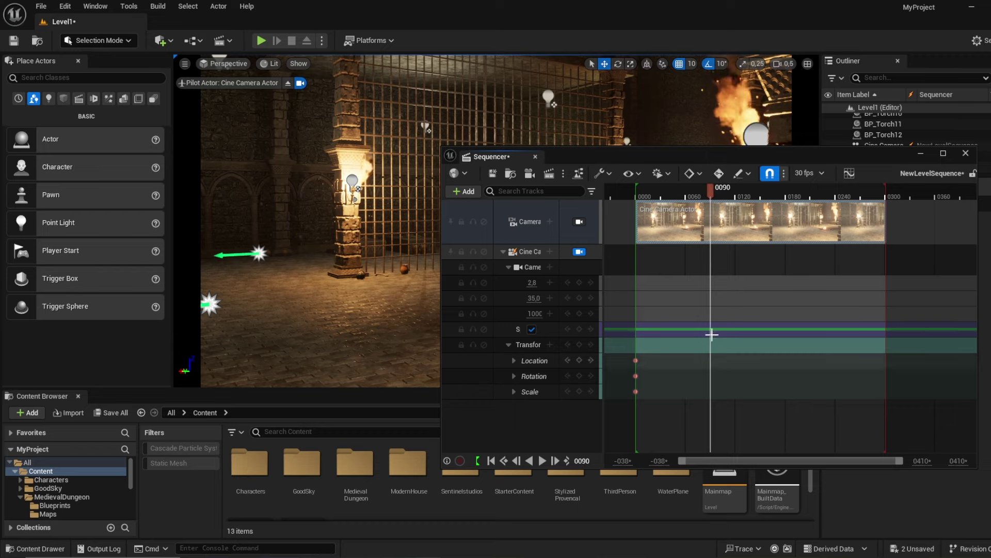
pyautogui.moveTo(569, 104)
pyautogui.mouseDown(button='right')
pyautogui.moveTo(697, 105)
pyautogui.moveTo(571, 99)
pyautogui.mouseUp(button='right')
pyautogui.press('w')
pyautogui.press('w')
pyautogui.moveTo(583, 156); pyautogui.dragTo(510, 137)
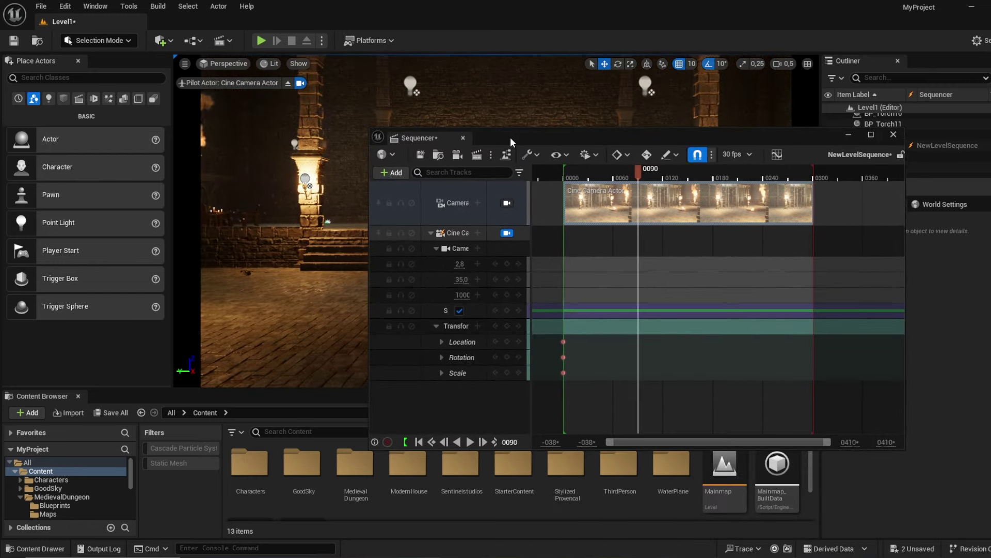
pyautogui.click(506, 325)
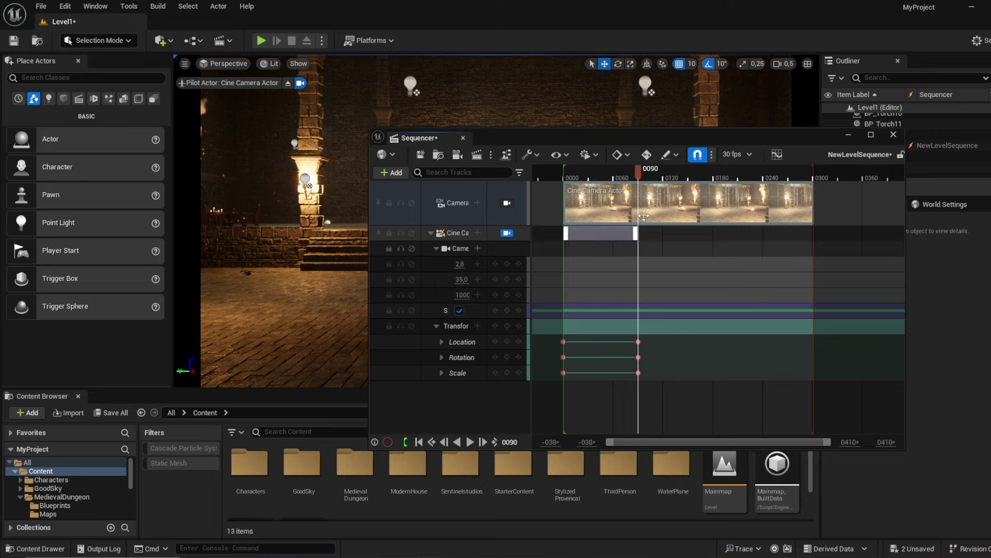
# - Return the playhead to frame 0 and play the sequence to preview the camera move
pyautogui.moveTo(635, 176); pyautogui.dragTo(562, 172)
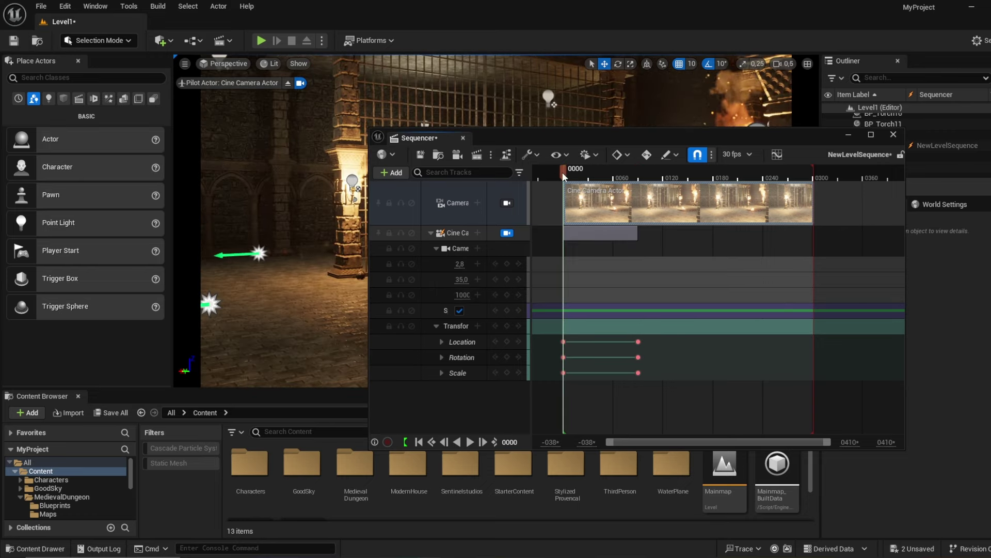
pyautogui.click(470, 442)
pyautogui.click(353, 416)
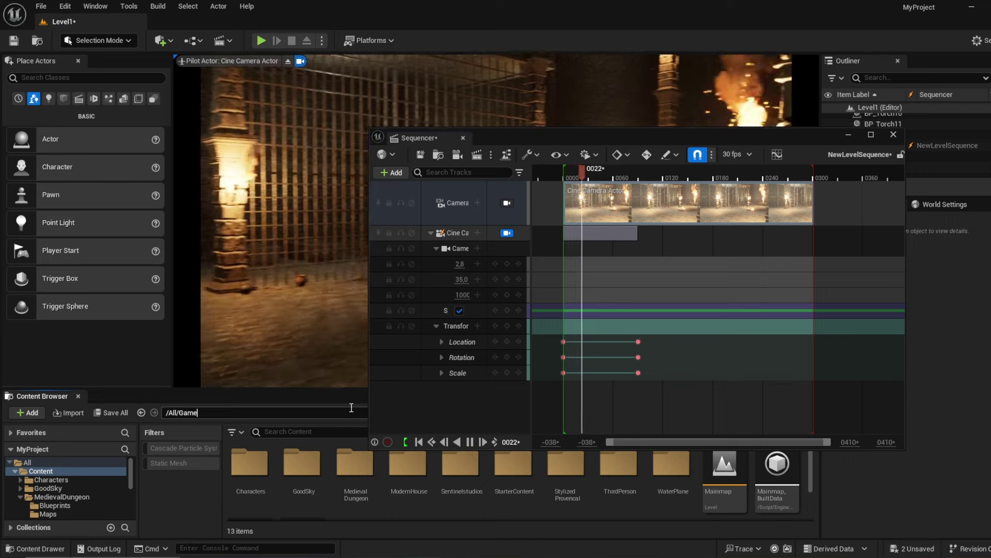
# - Watch the camera move in the uncovered viewport, replay the sequence once more, and stop playback
pyautogui.moveTo(567, 142); pyautogui.dragTo(583, 488)
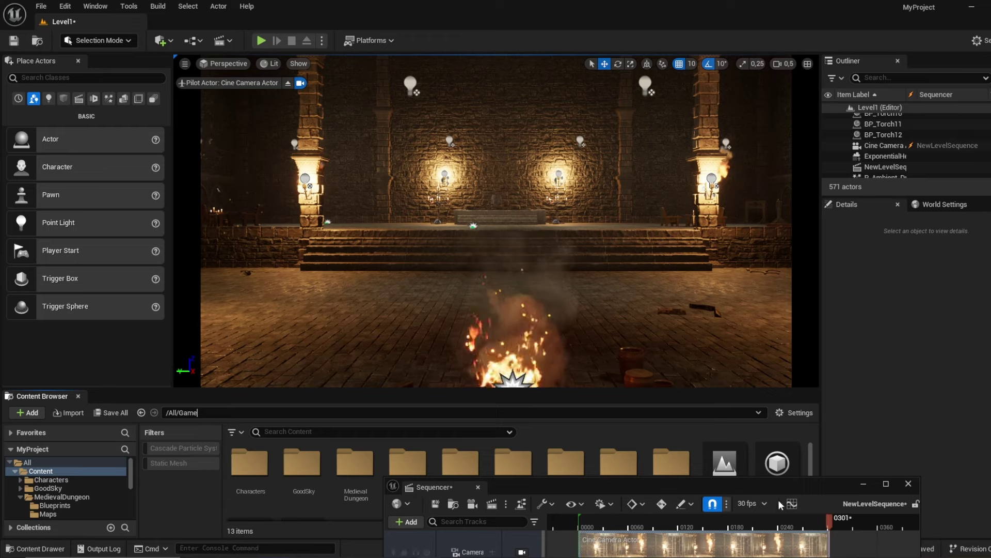
pyautogui.moveTo(773, 484); pyautogui.dragTo(810, 182)
pyautogui.click(521, 488)
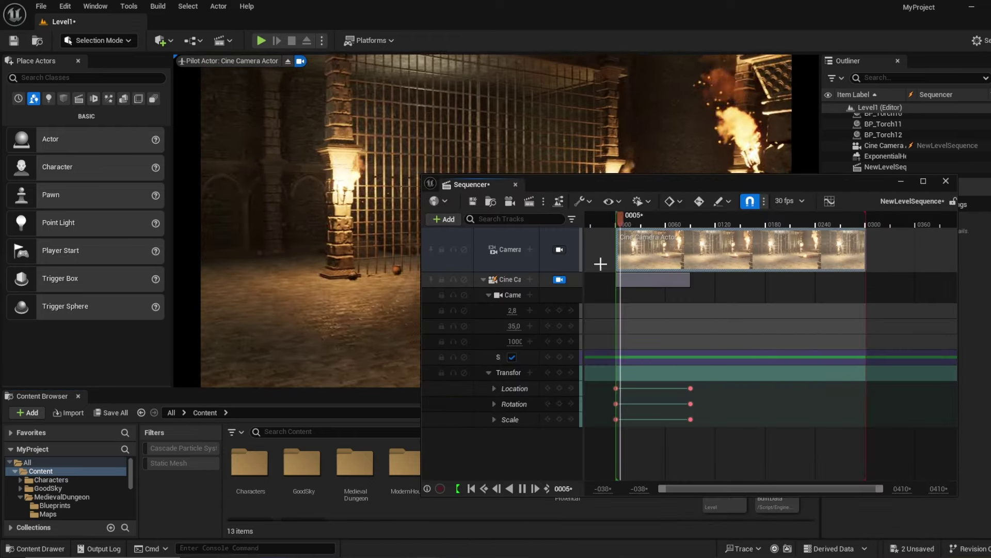
pyautogui.moveTo(621, 180); pyautogui.dragTo(635, 149)
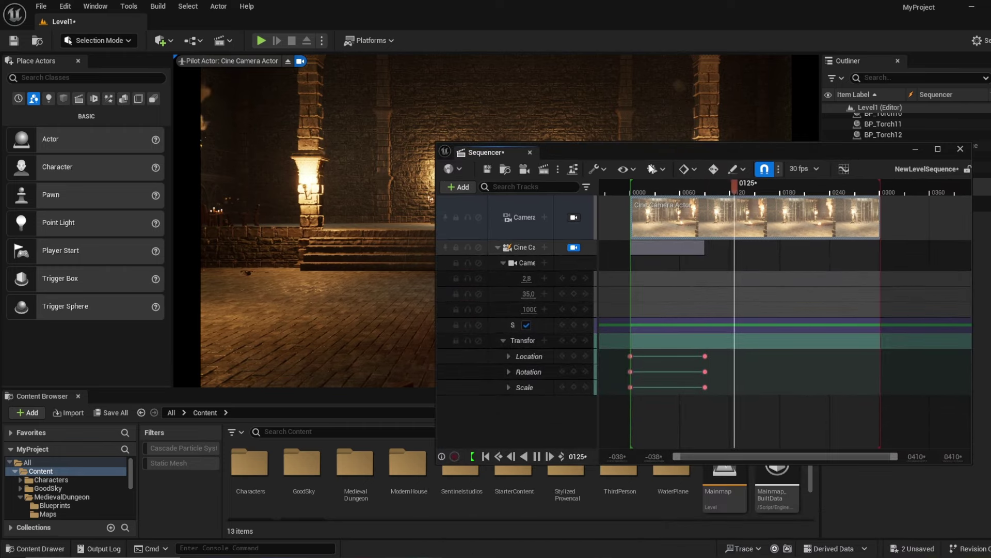
pyautogui.press('space')
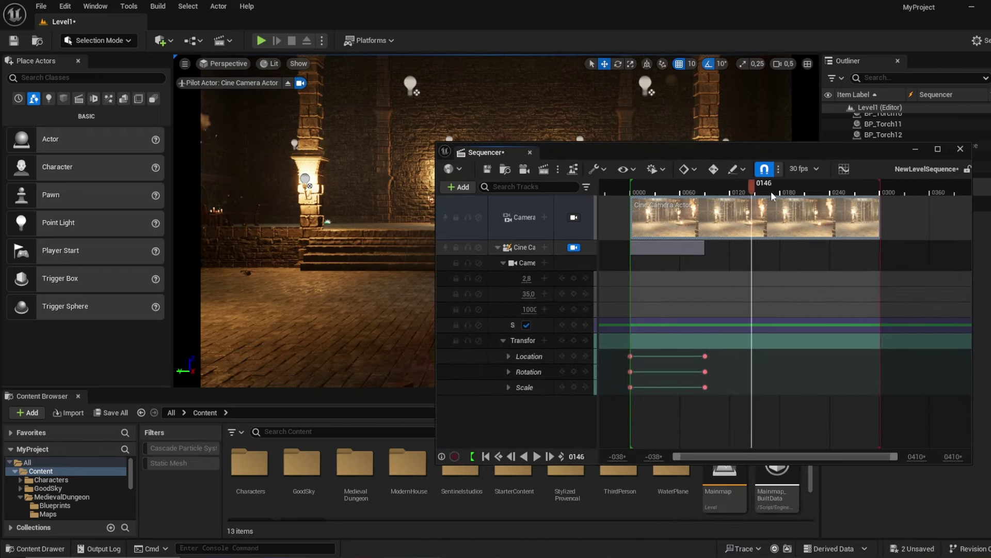
# - Move the playhead to frame 299, fly the piloted cine camera up to face the wooden chair, and key its transform there
pyautogui.moveTo(871, 193); pyautogui.dragTo(878, 193)
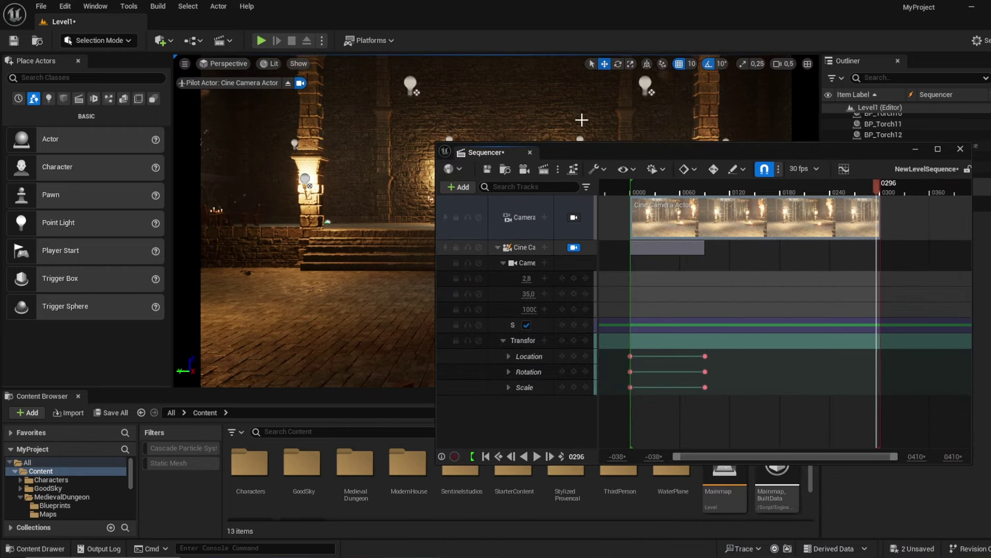
pyautogui.press('w')
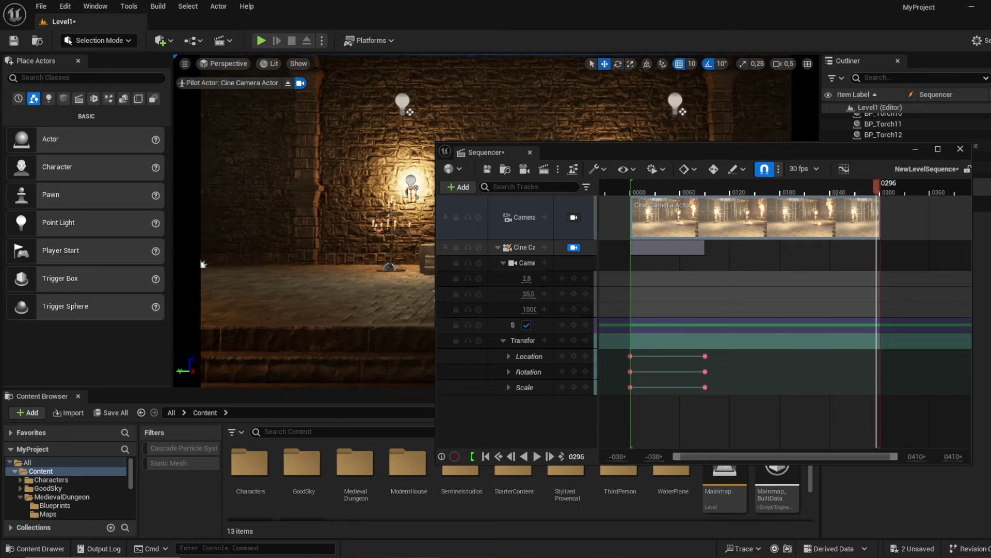
pyautogui.press('w')
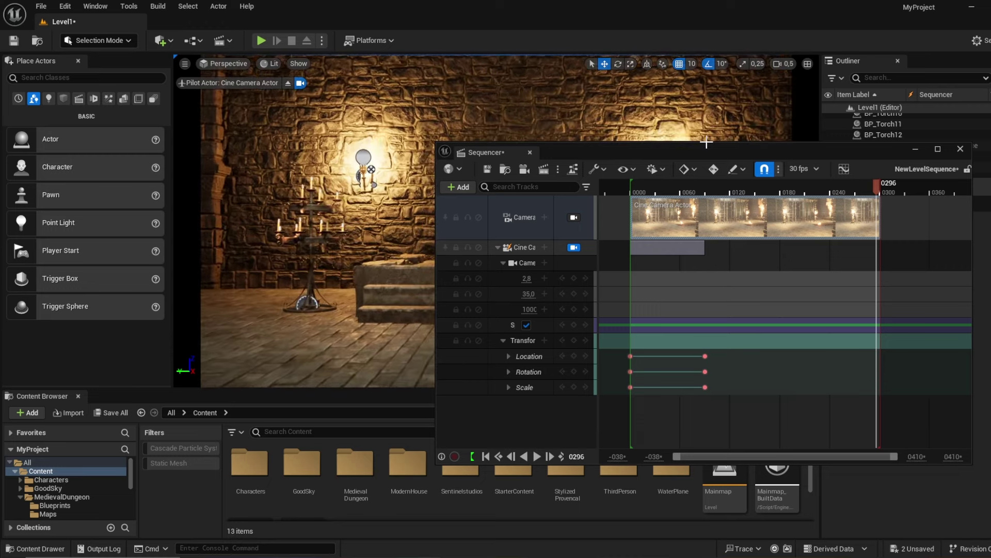
pyautogui.moveTo(881, 187); pyautogui.dragTo(882, 188)
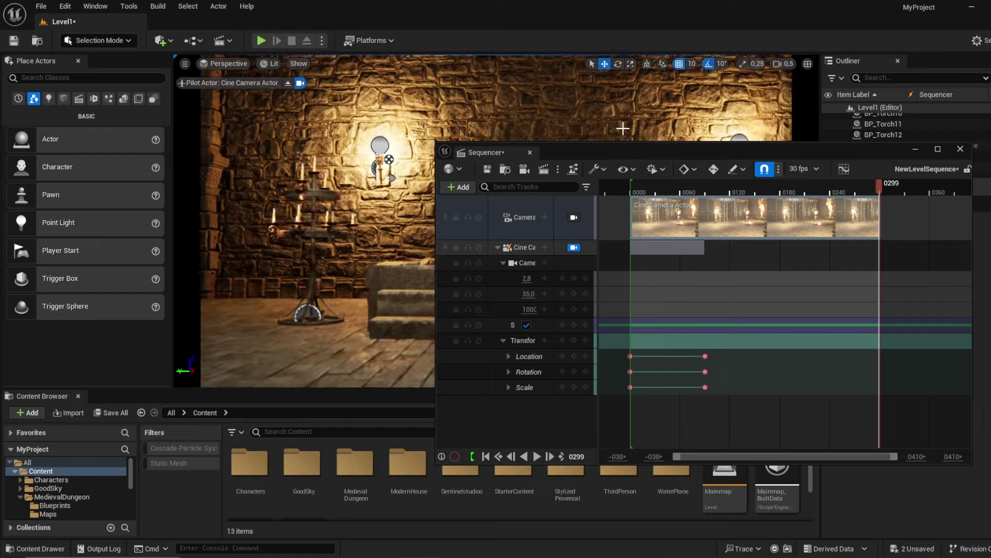
pyautogui.moveTo(626, 150); pyautogui.dragTo(652, 421)
pyautogui.moveTo(644, 250); pyautogui.dragTo(669, 259, button='right')
pyautogui.press('w')
pyautogui.press('w')
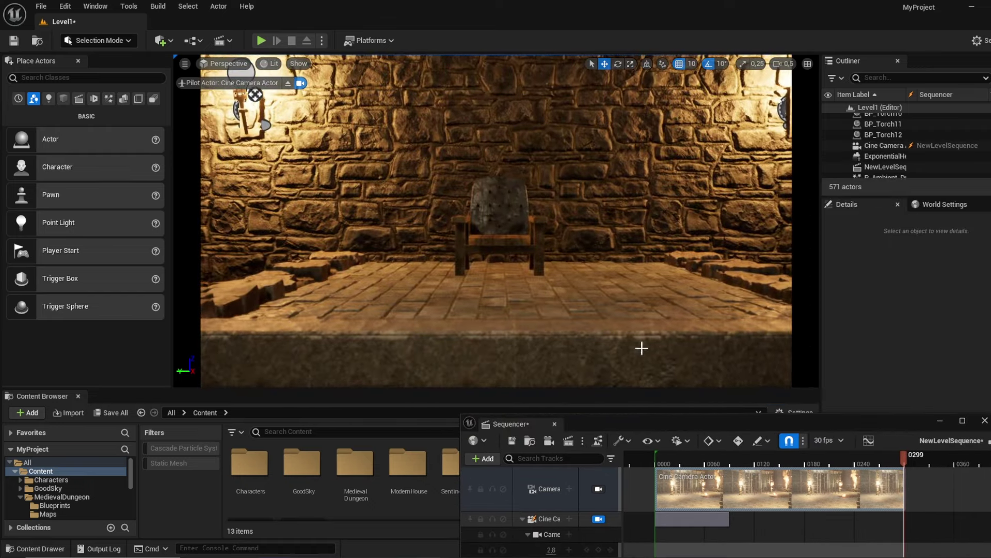
pyautogui.moveTo(638, 421); pyautogui.dragTo(597, 206)
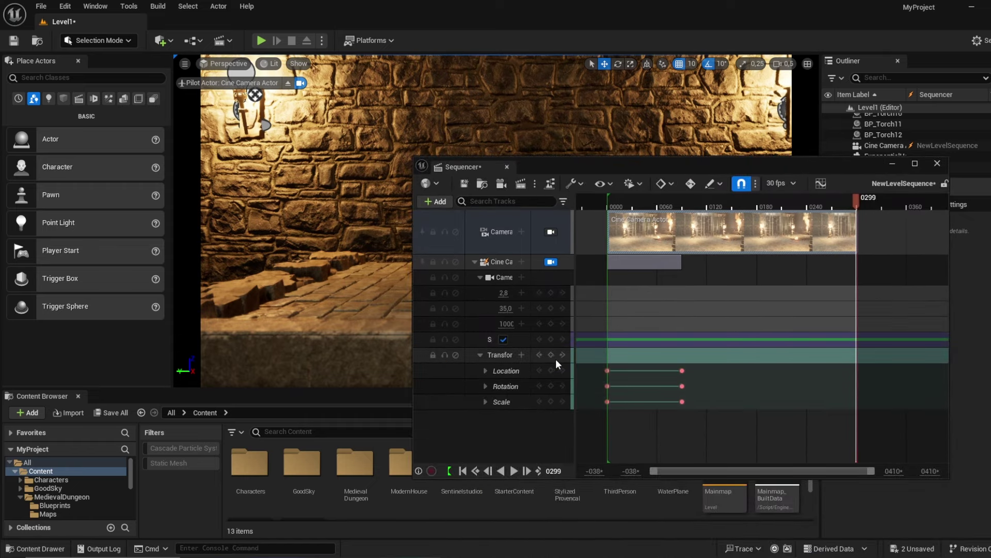
pyautogui.click(551, 356)
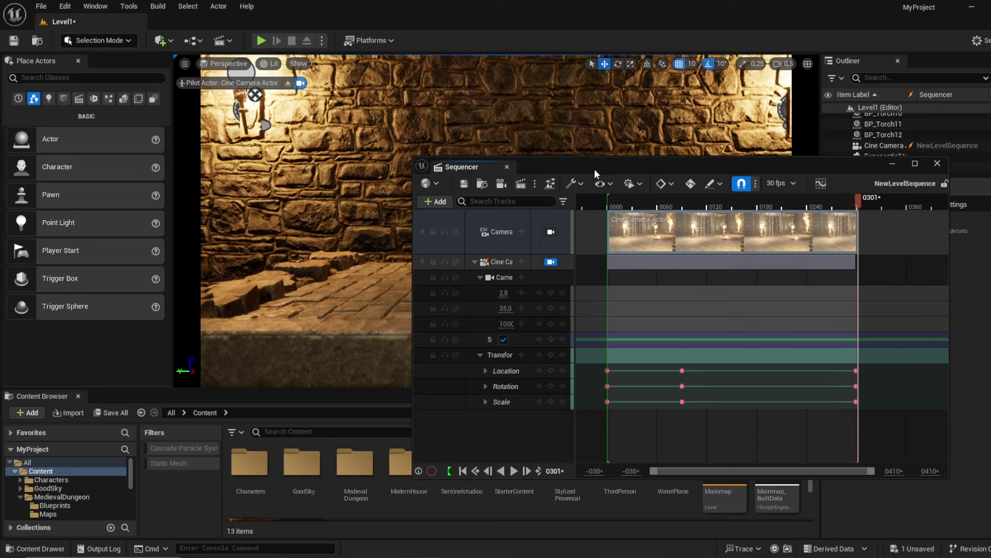
# - Play the whole sequence with the viewport uncovered to preview the camera's approach to the chair
pyautogui.click(514, 471)
pyautogui.moveTo(617, 158); pyautogui.dragTo(608, 479)
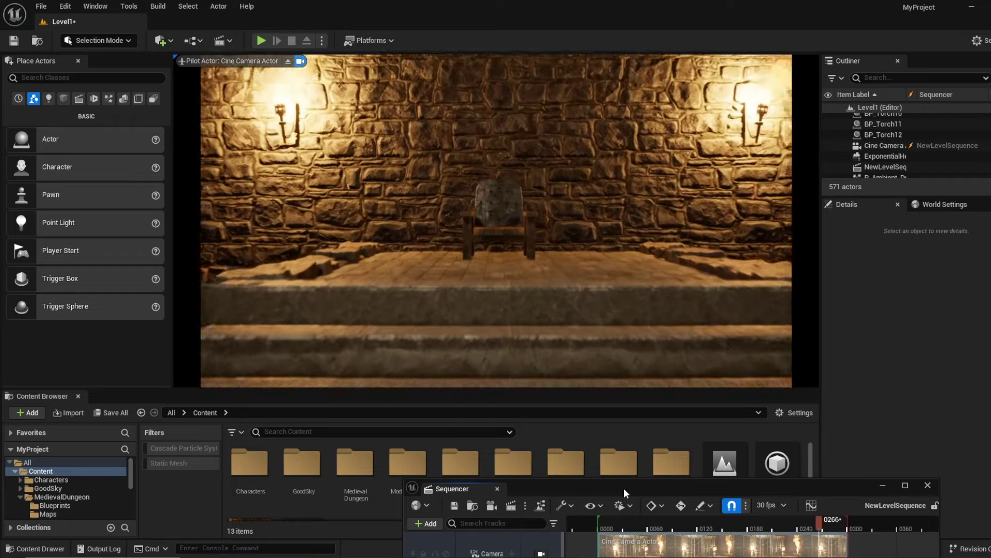
pyautogui.moveTo(624, 487); pyautogui.dragTo(581, 106)
# - Examine the camera's Location channels, the sequence display rate options, and the sequence actions, including Export
pyautogui.click(434, 310)
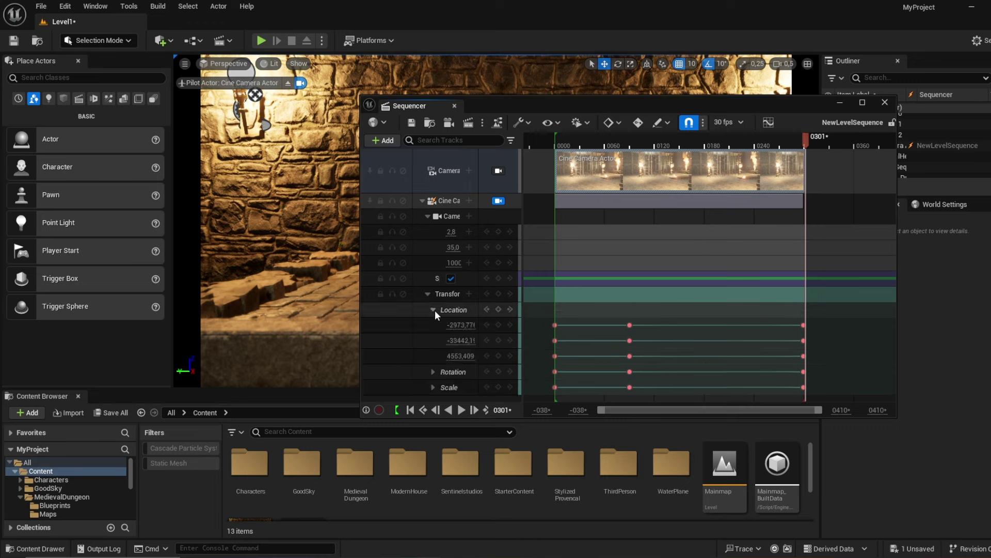
pyautogui.click(433, 309)
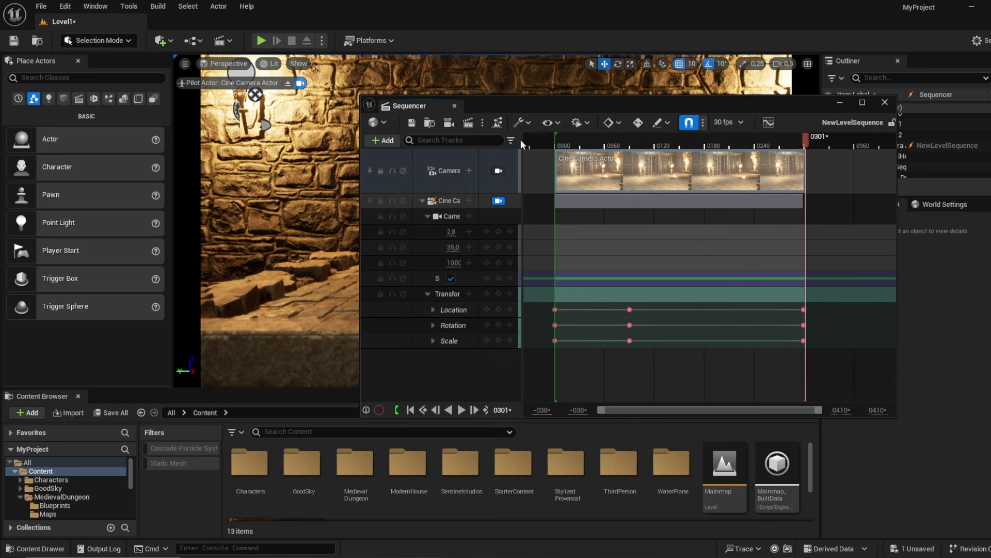
pyautogui.moveTo(517, 105); pyautogui.dragTo(443, 240)
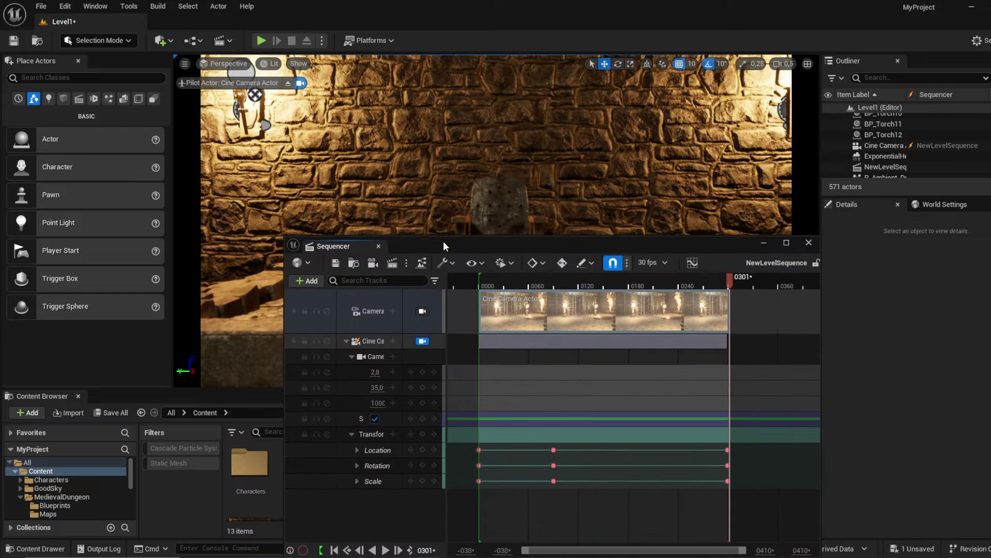
pyautogui.moveTo(647, 248); pyautogui.dragTo(615, 132)
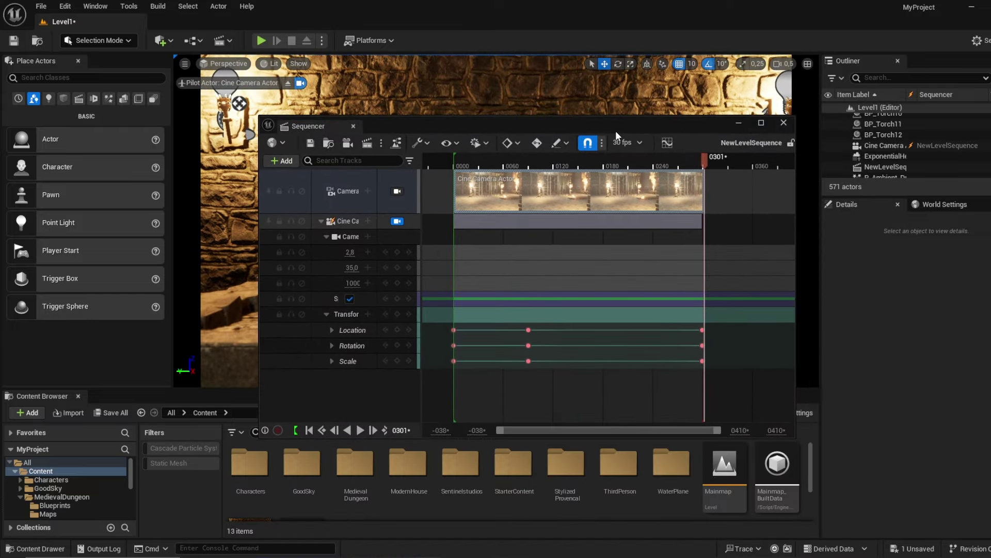
pyautogui.click(625, 142)
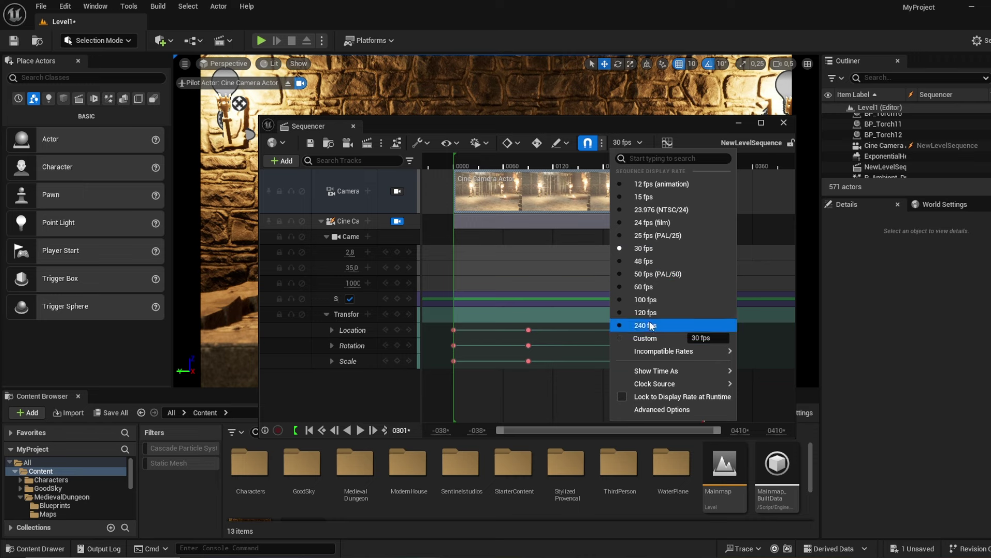
pyautogui.click(629, 143)
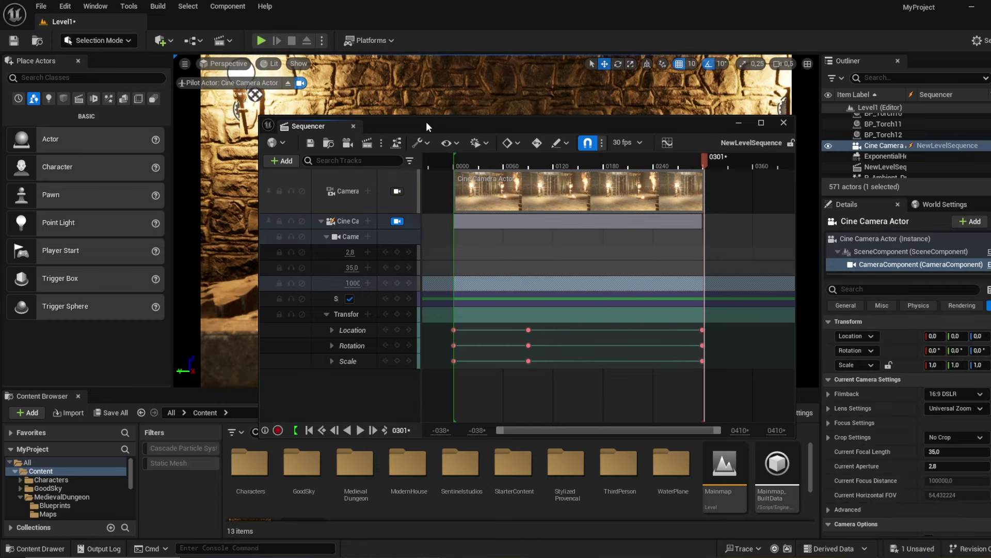
pyautogui.click(421, 143)
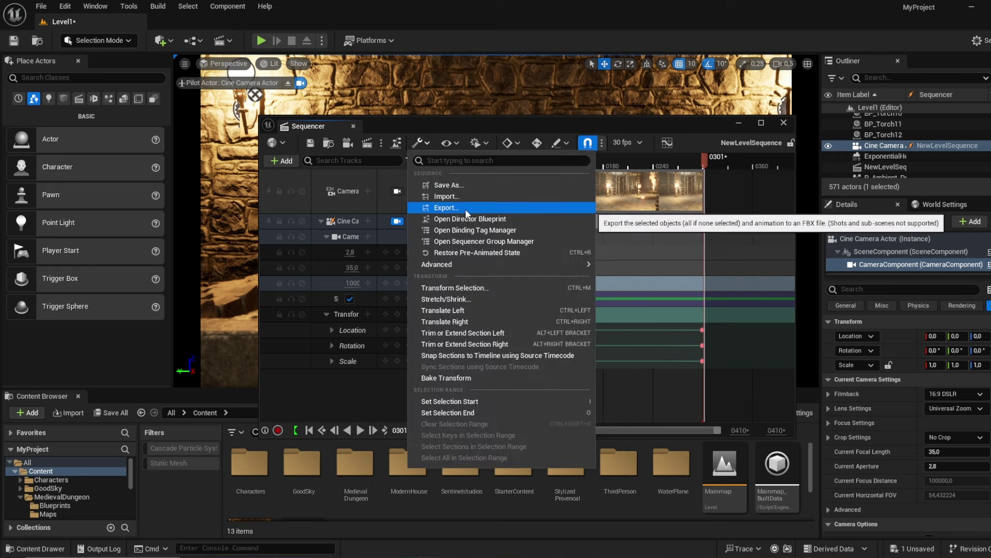
pyautogui.click(429, 141)
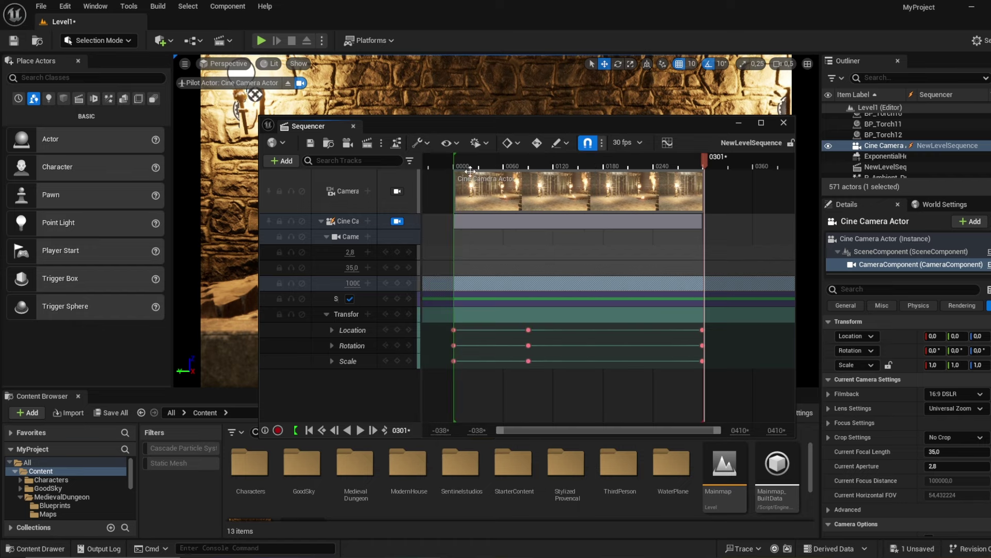
# - Minimize the Sequencer, place a second NewLevelSequence actor in the level, and delete that duplicate
pyautogui.click(739, 123)
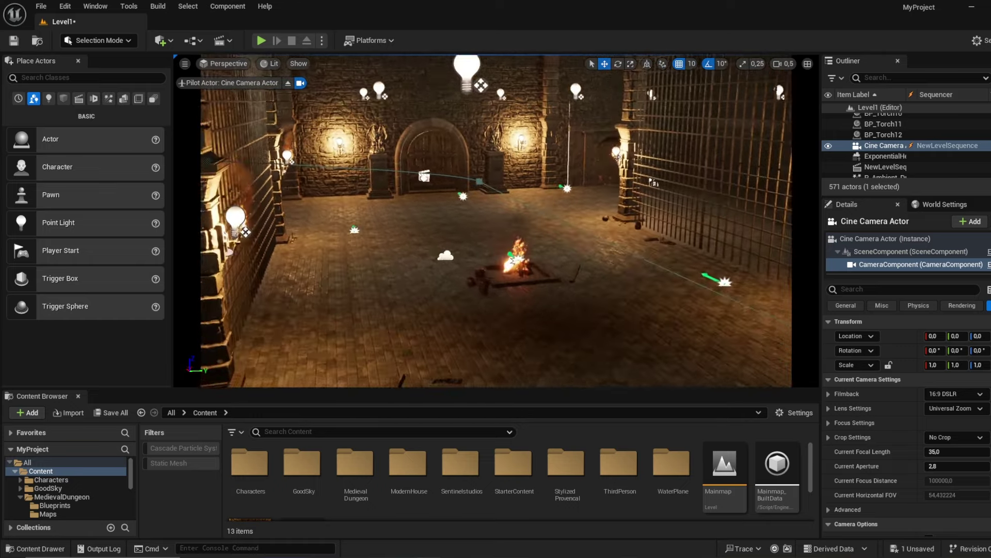
pyautogui.click(893, 239)
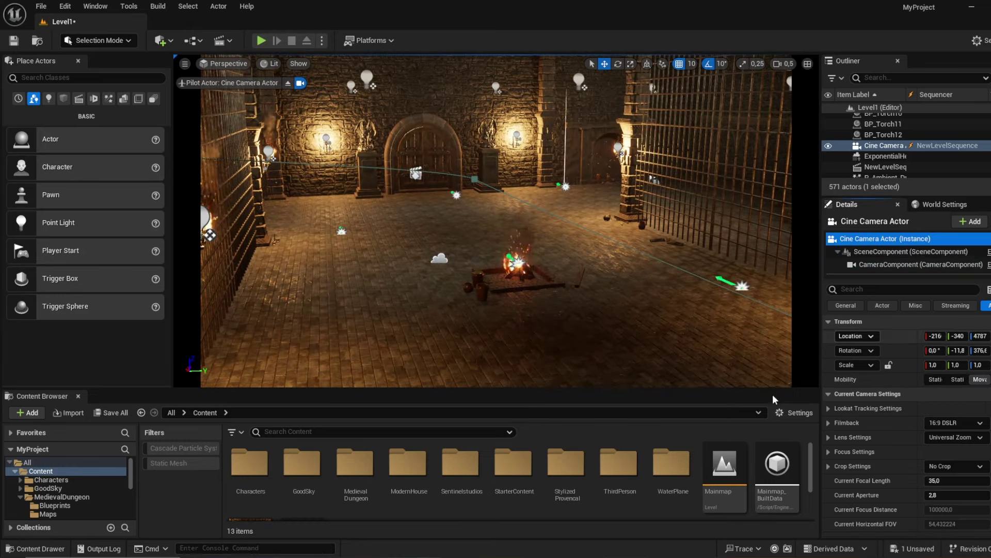
pyautogui.scroll(-2, 671, 485)
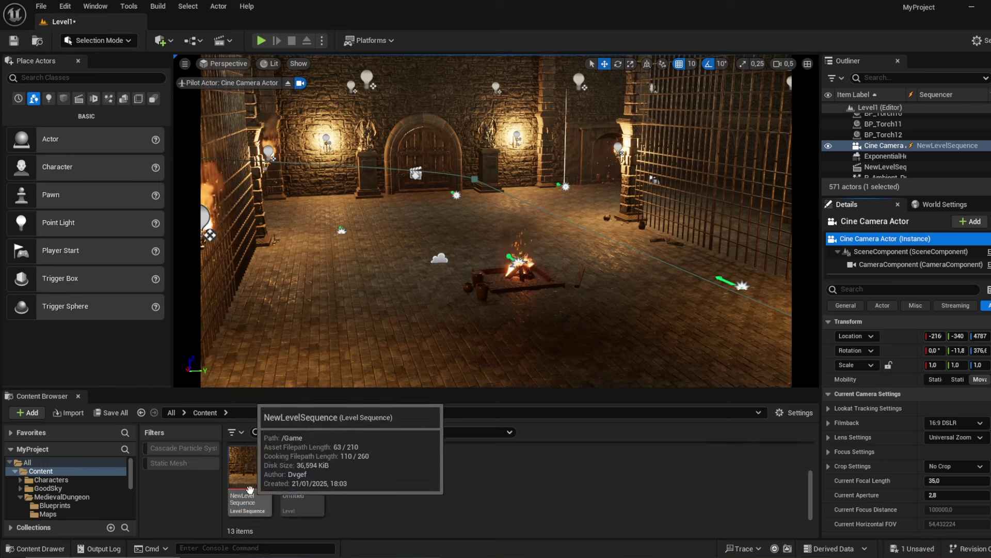
pyautogui.moveTo(246, 489); pyautogui.dragTo(353, 300)
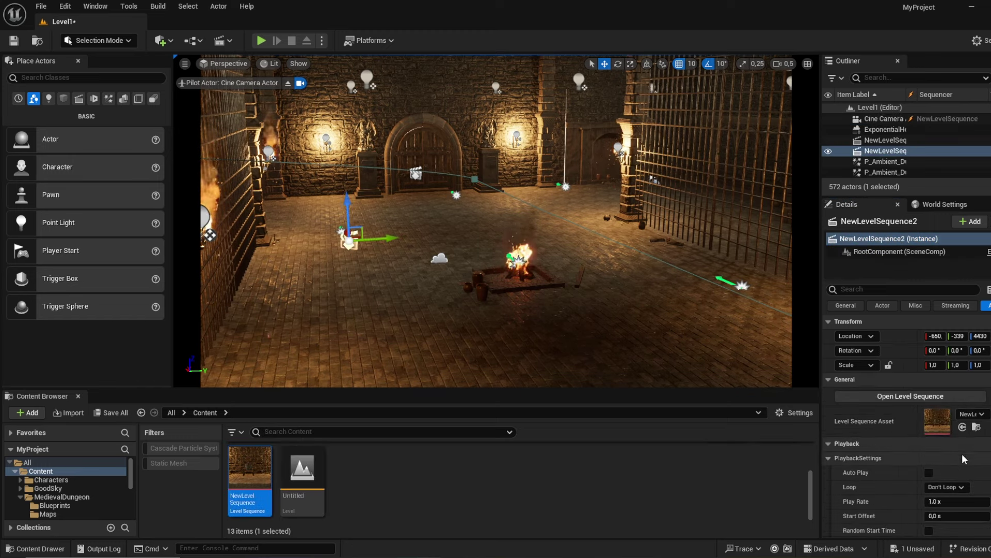
pyautogui.press('Delete')
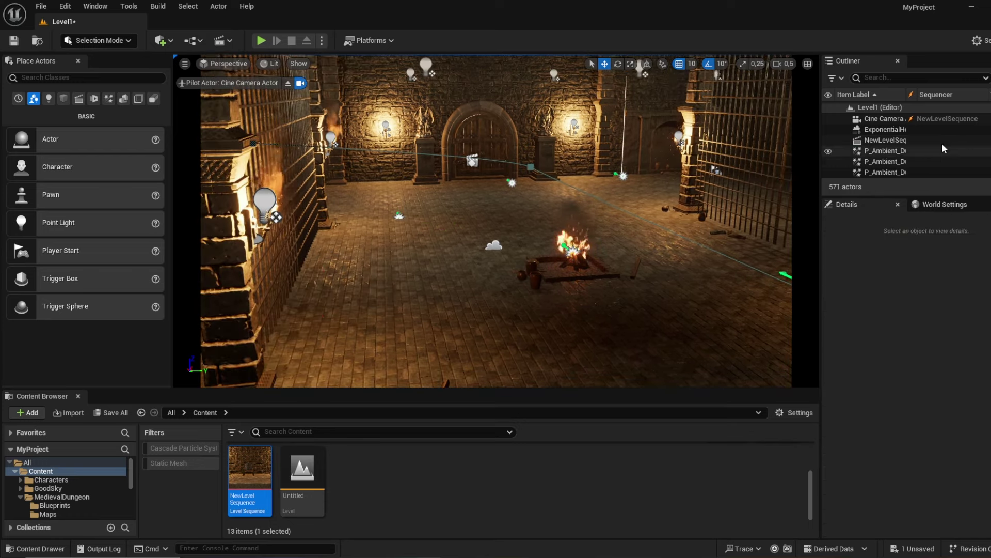
# - Enable Auto Play on the original NewLevelSequence actor and play the level to test it
pyautogui.click(941, 143)
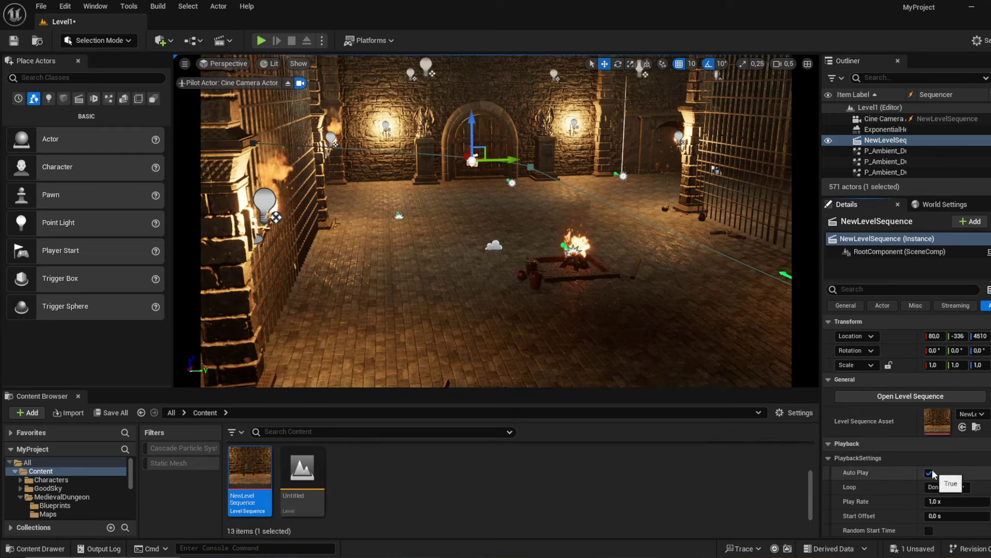
pyautogui.moveTo(496, 222); pyautogui.dragTo(503, 167, button='right')
pyautogui.press('w')
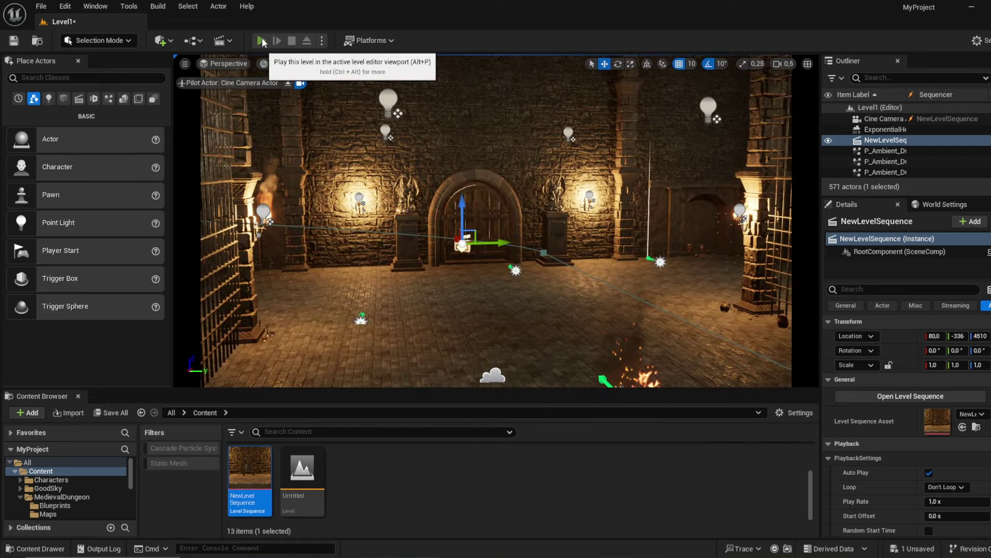
pyautogui.hotkey('alt', 'p')
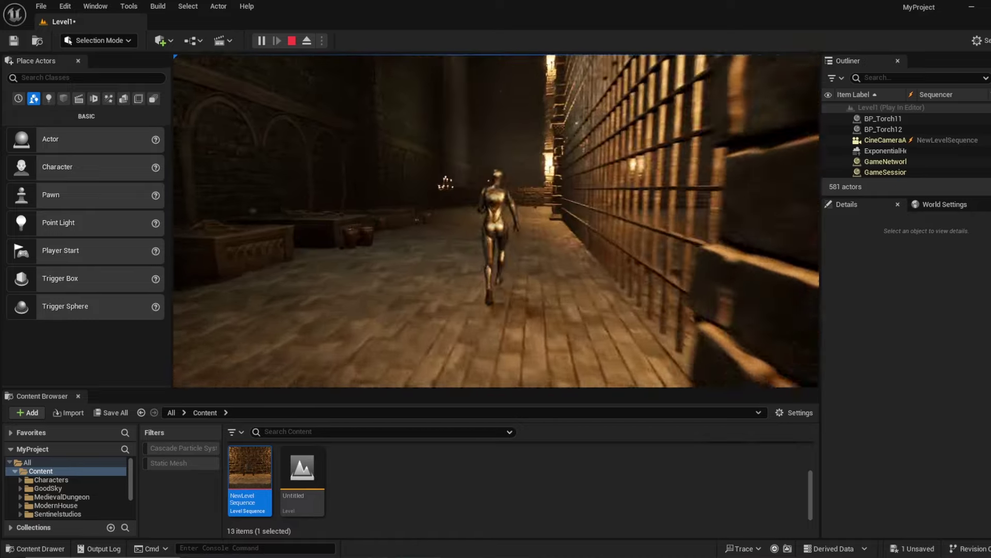
pyautogui.press('Escape')
# - Place a new Player Start on the raised platform in front of the chair and test-play the level
pyautogui.press('w')
pyautogui.scroll(8, 496, 221)
pyautogui.moveTo(496, 221); pyautogui.dragTo(299, 335, button='right')
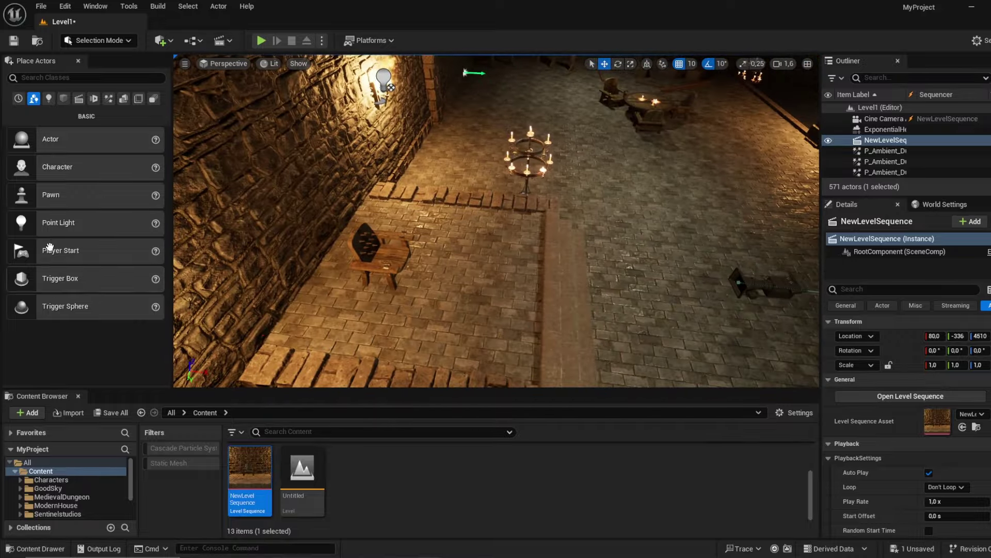
pyautogui.moveTo(450, 272); pyautogui.dragTo(451, 273)
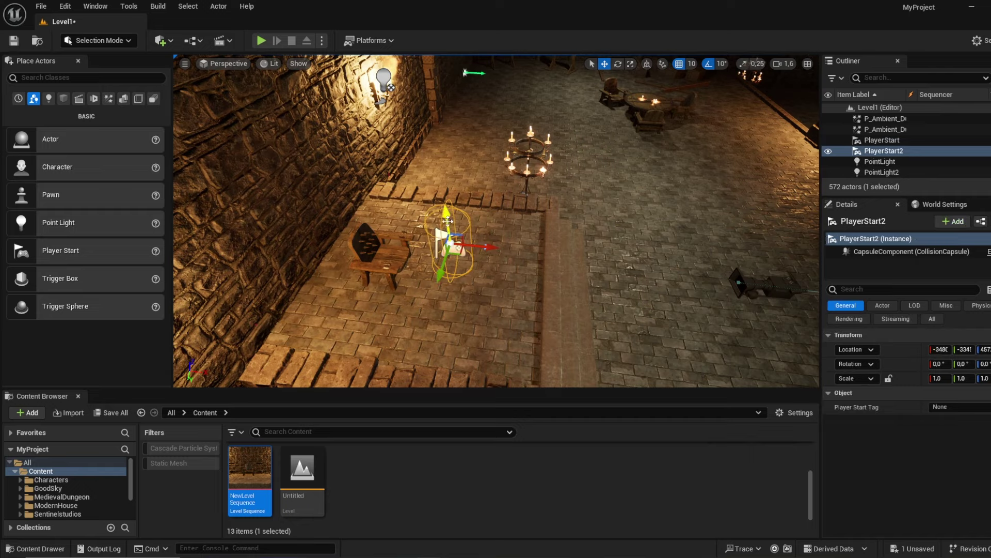
pyautogui.click(261, 40)
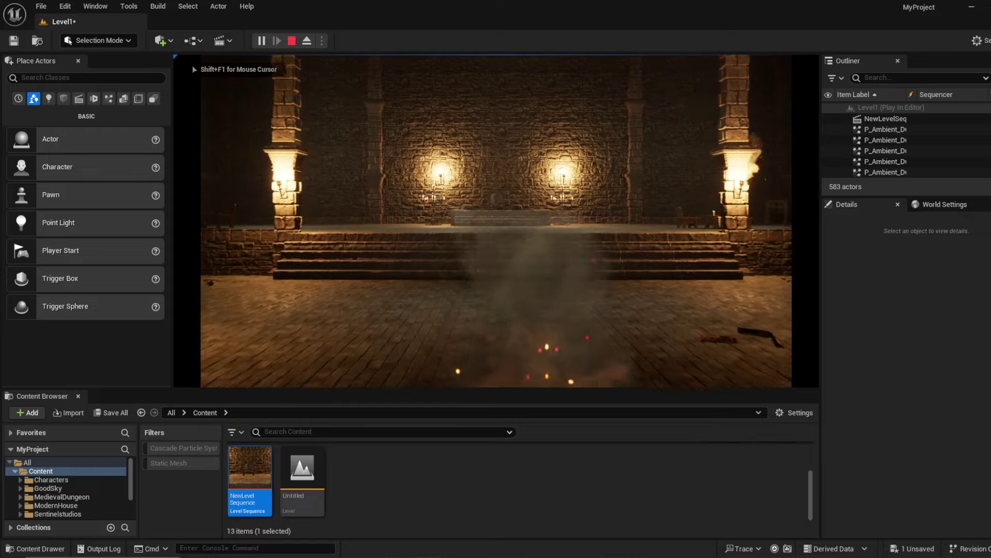
pyautogui.press('Escape')
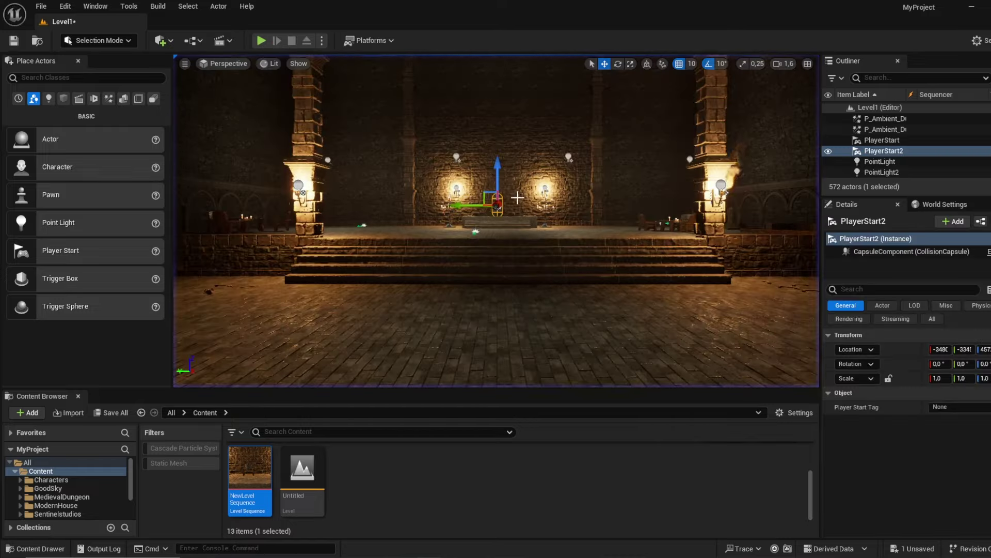
# - Delete the original PlayerStart, keeping PlayerStart2, and play the level to check the spawn after the cutscene
pyautogui.press('f')
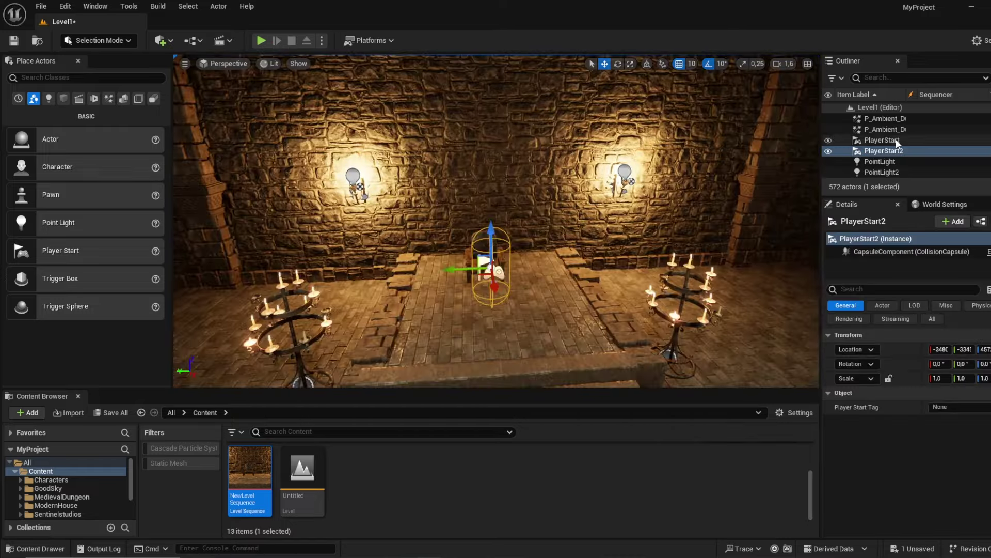
pyautogui.click(882, 140)
pyautogui.press('Delete')
pyautogui.click(259, 41)
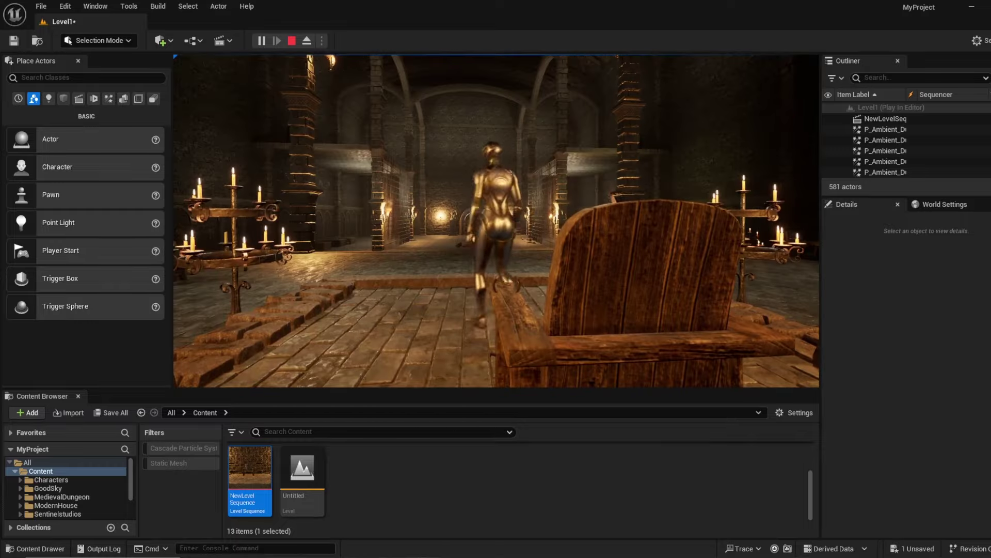
pyautogui.press('Escape')
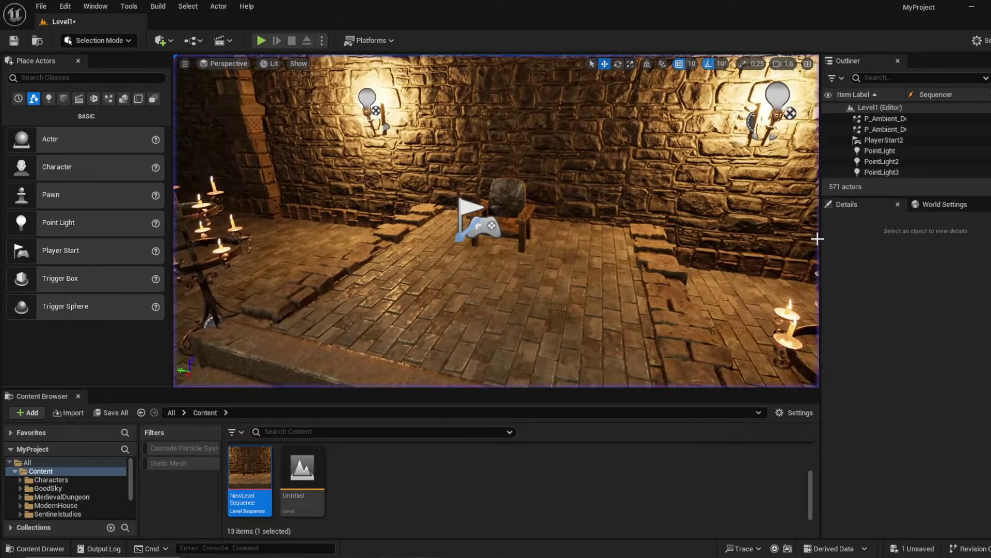
pyautogui.press('s')
pyautogui.moveTo(504, 246); pyautogui.dragTo(346, 246, button='right')
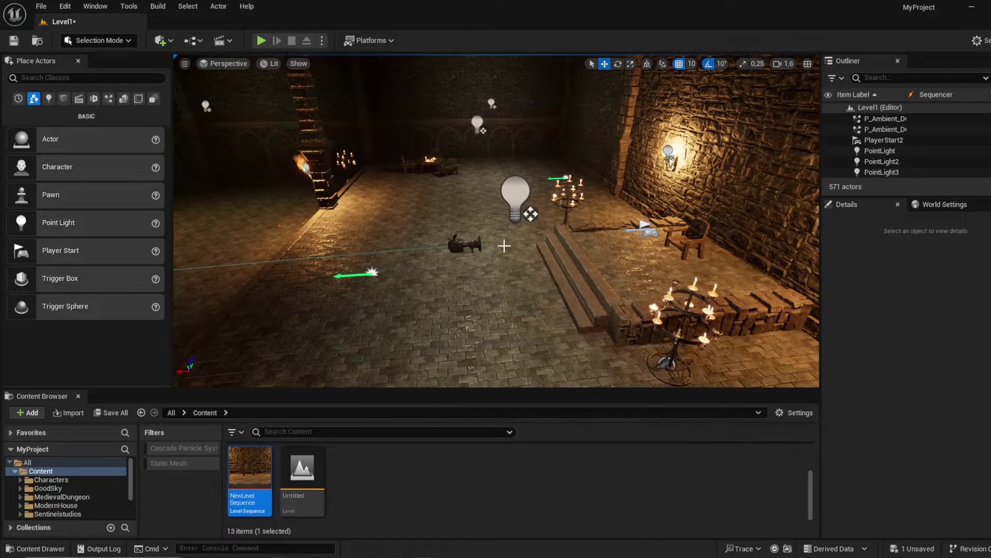
pyautogui.moveTo(439, 217); pyautogui.dragTo(283, 218, button='right')
pyautogui.press('s')
pyautogui.press('a')
pyautogui.click(199, 40)
pyautogui.click(242, 117)
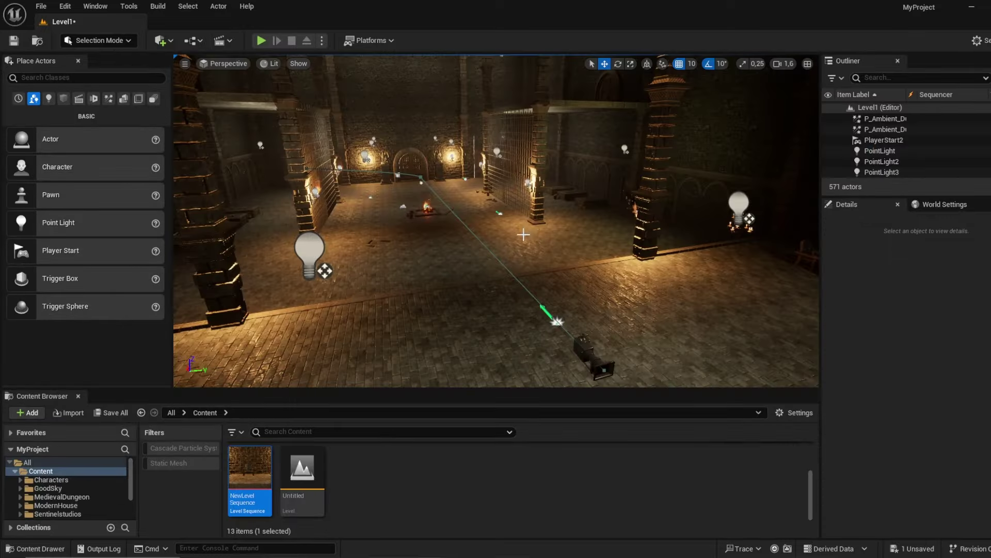
pyautogui.moveTo(495, 222); pyautogui.dragTo(465, 216, button='right')
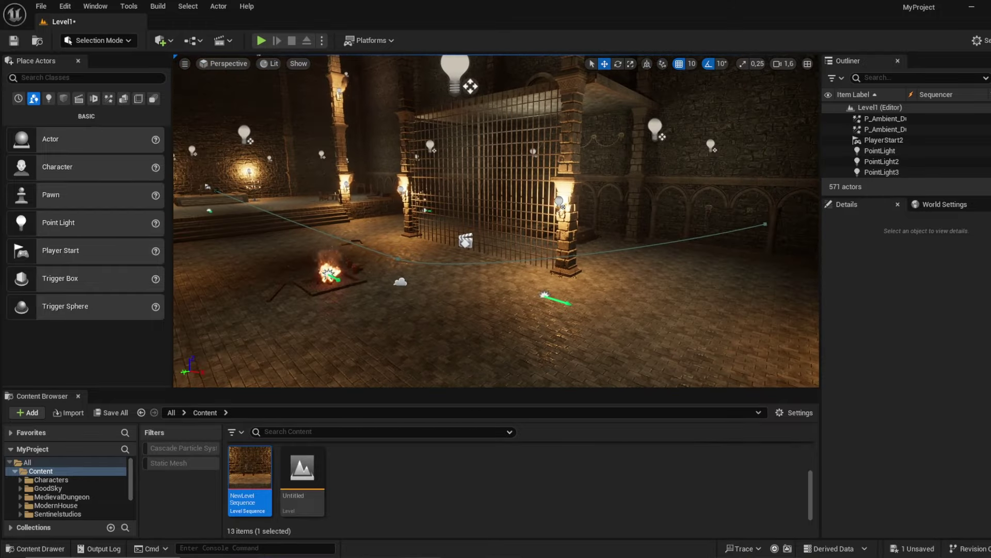